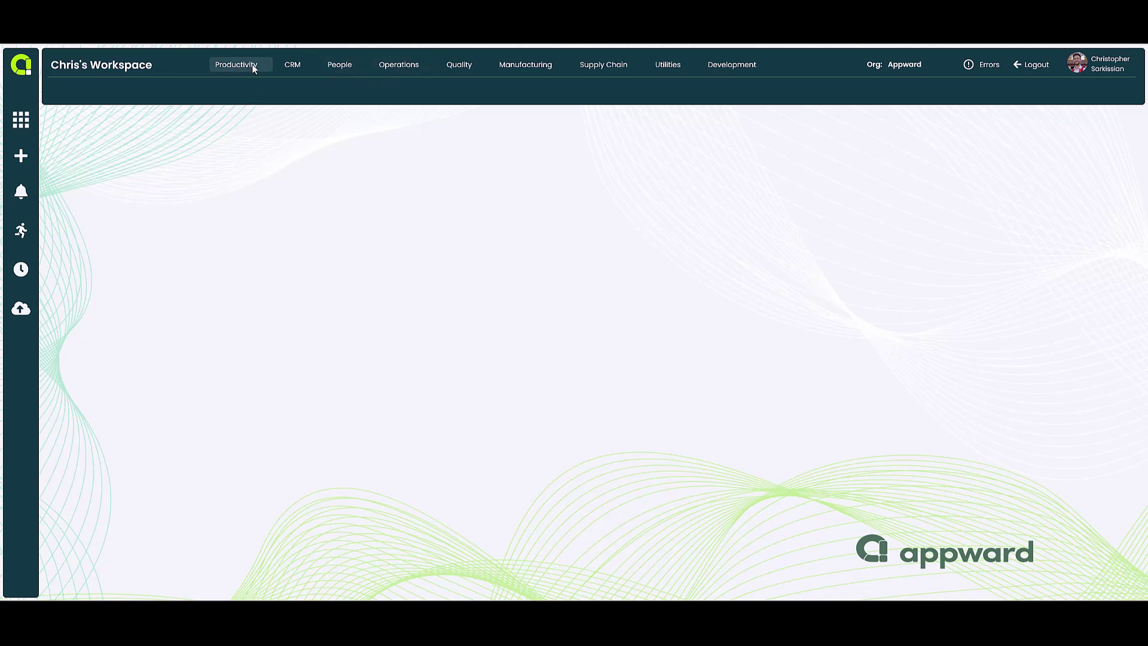
- Open the Employees app and examine its Name and Department header labels in Screen Design, closing the editor when done
left_click(346, 65)
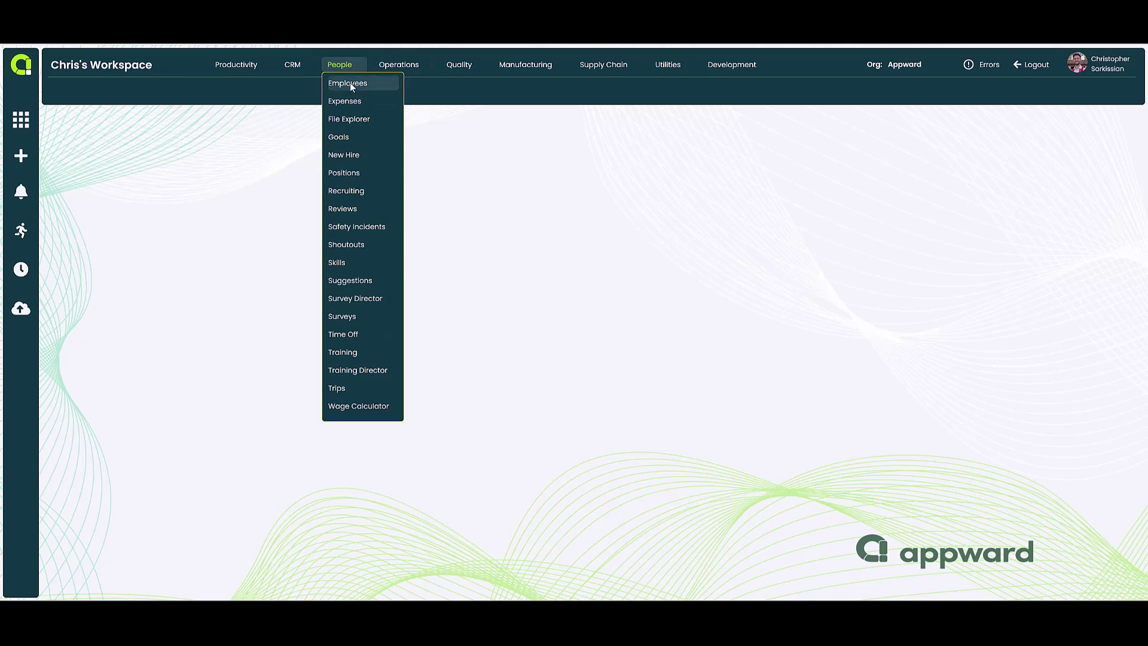
left_click(348, 84)
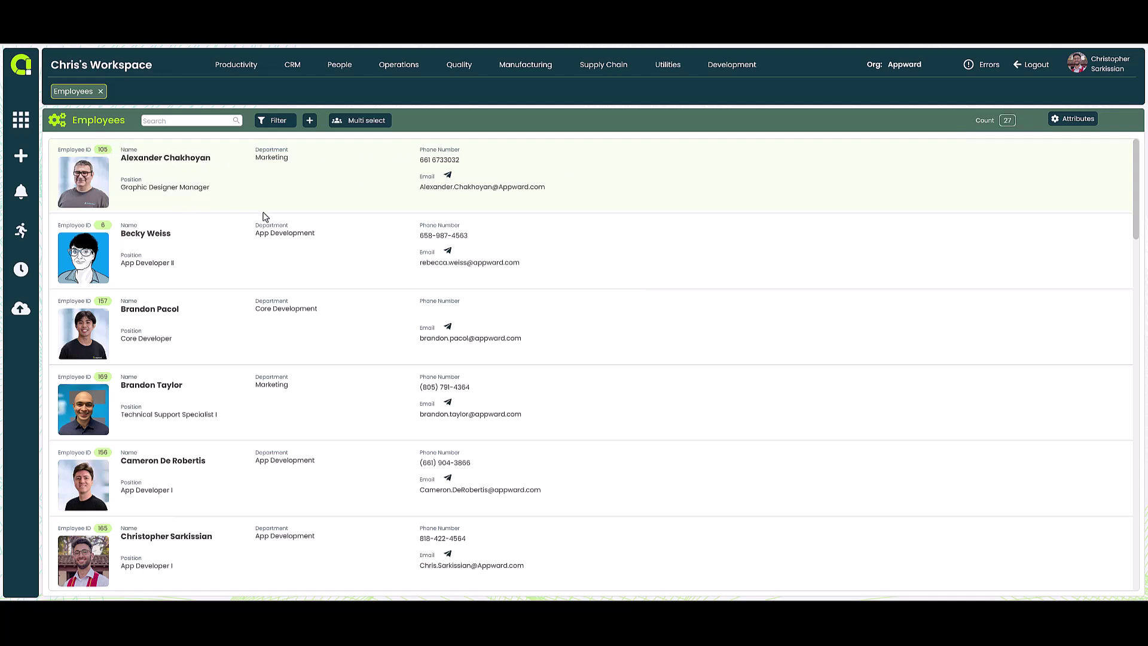
right_click(197, 174)
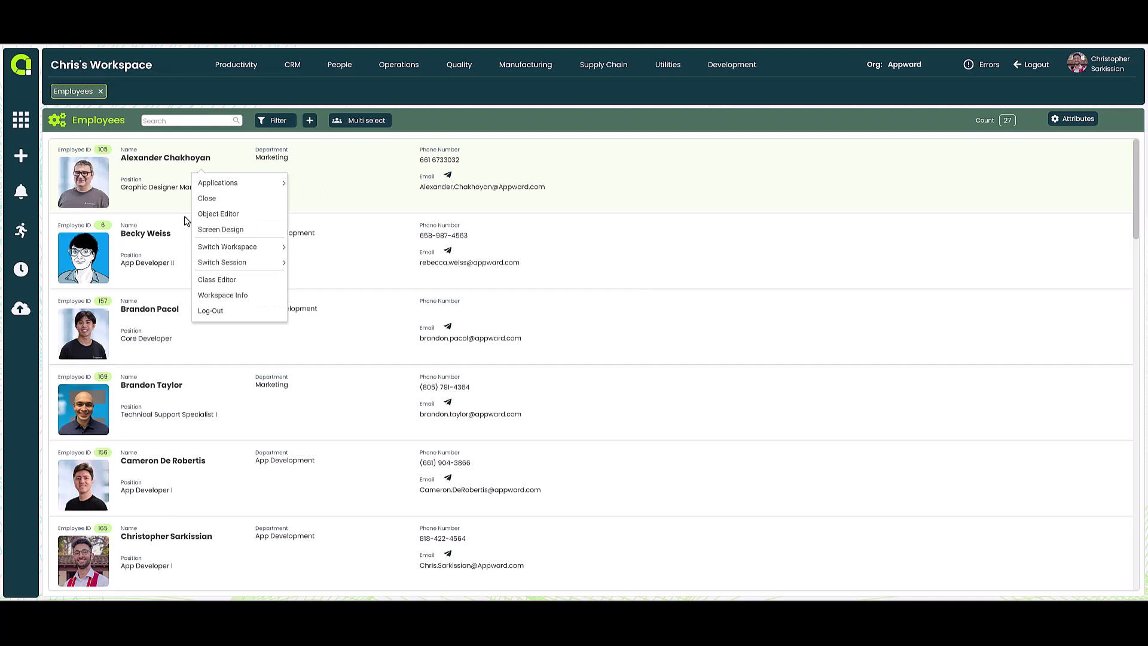
left_click(211, 234)
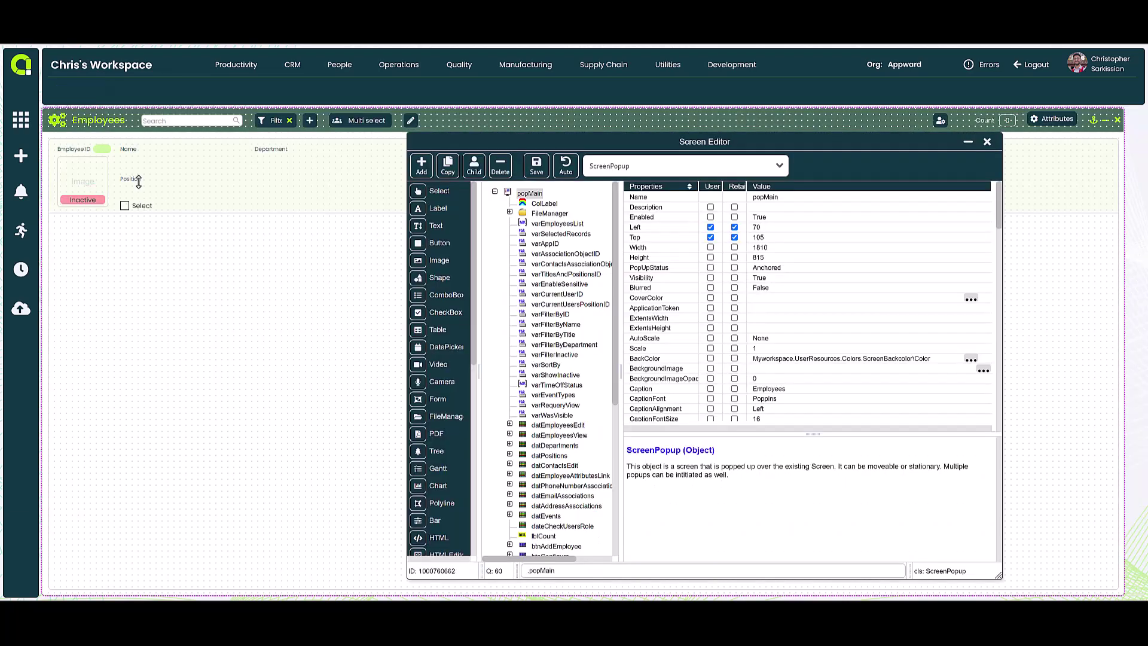
left_click(138, 178)
left_click(131, 148)
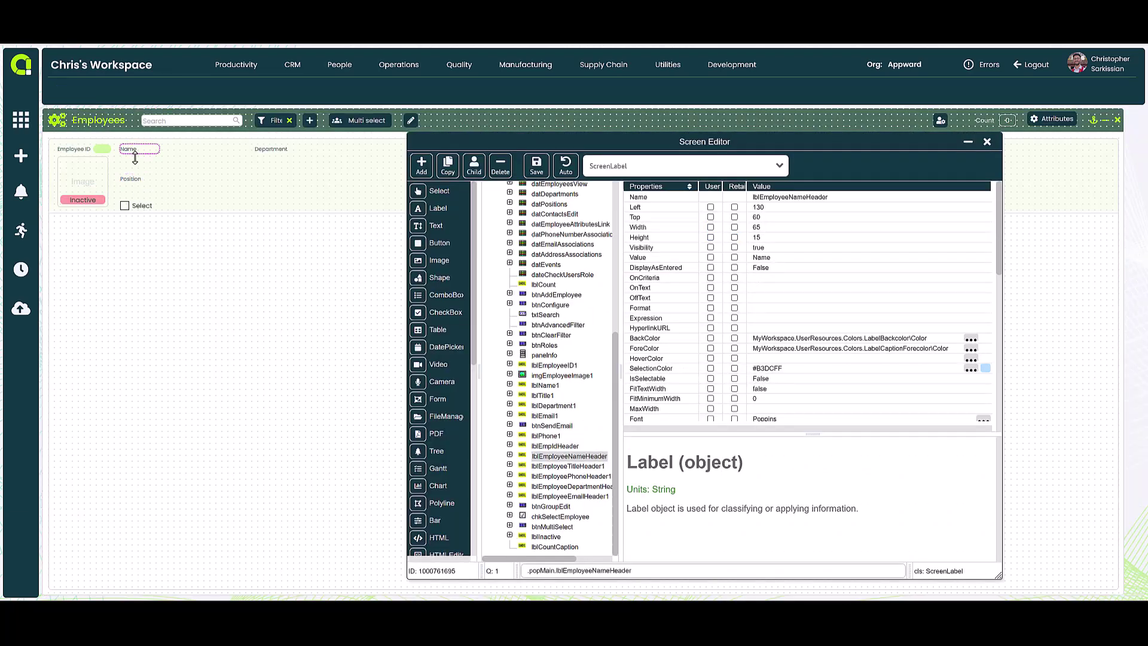
left_click(273, 149)
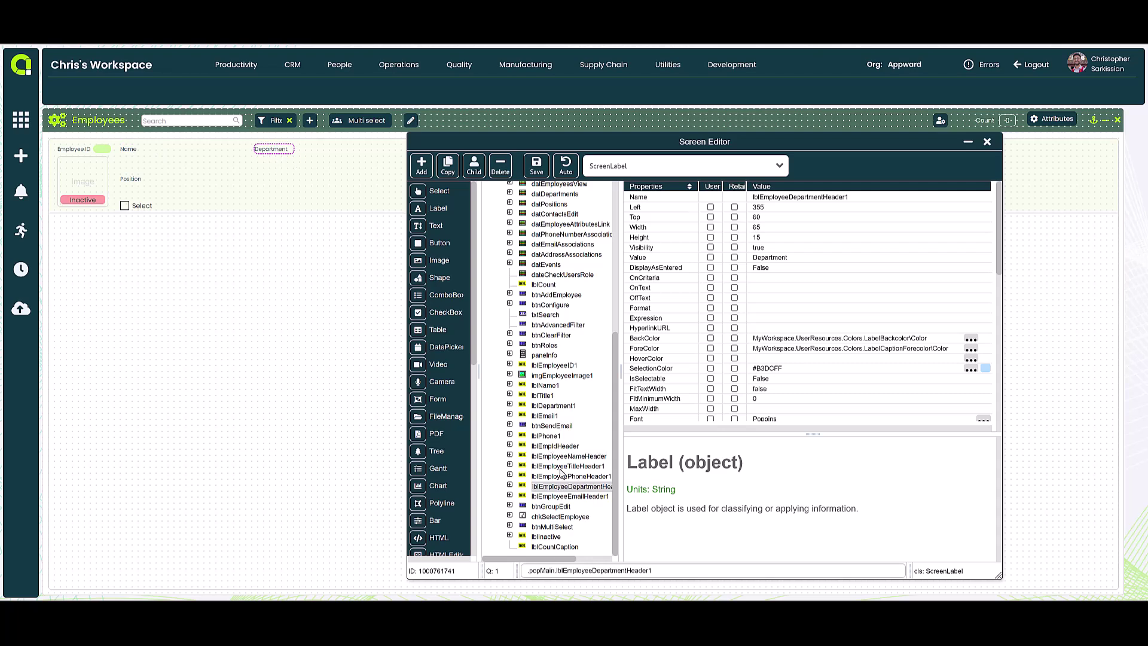
left_click(986, 142)
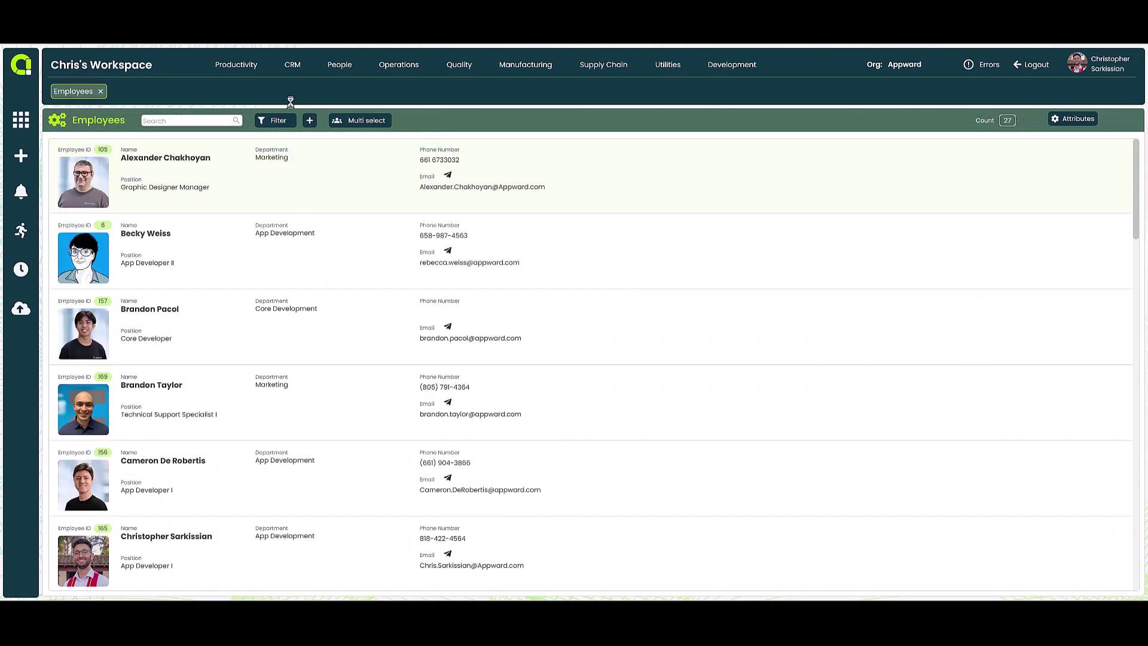
- Open Special Events from Operations to view how its labels are used, and close it along with the Employees app
left_click(340, 65)
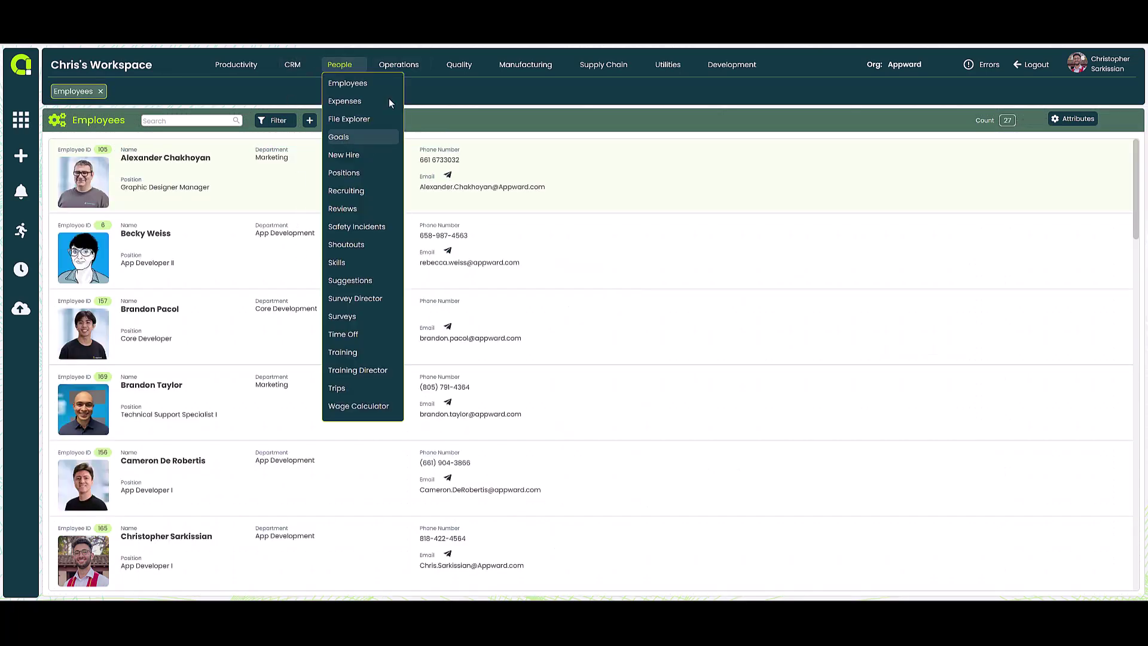
left_click(399, 65)
left_click(414, 208)
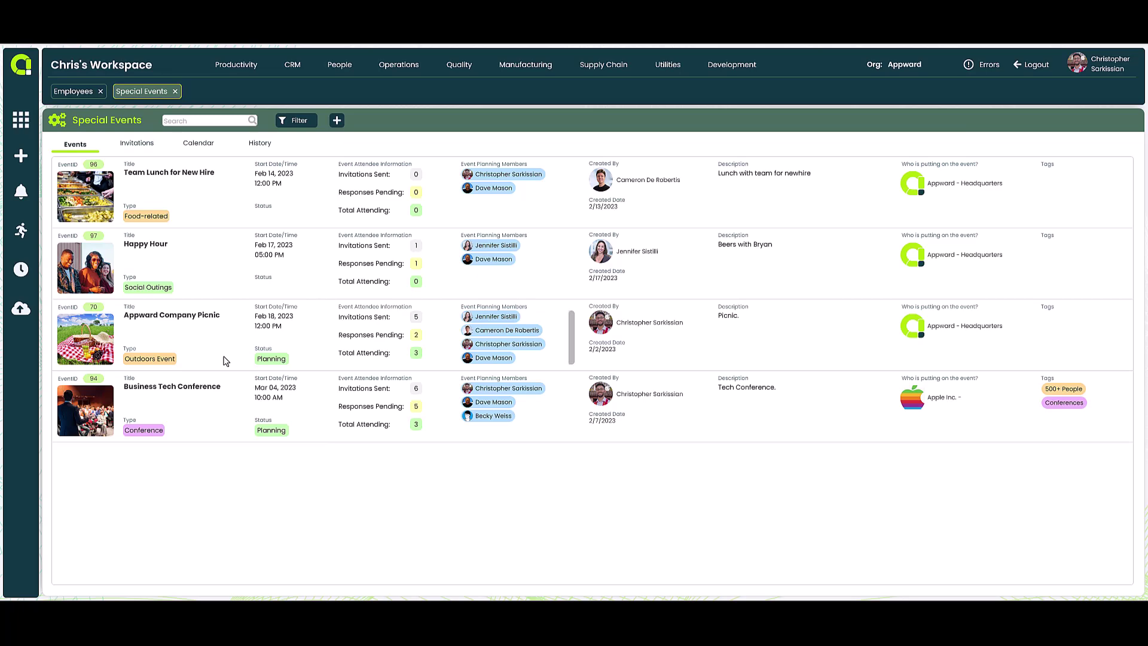
left_click(175, 91)
left_click(101, 91)
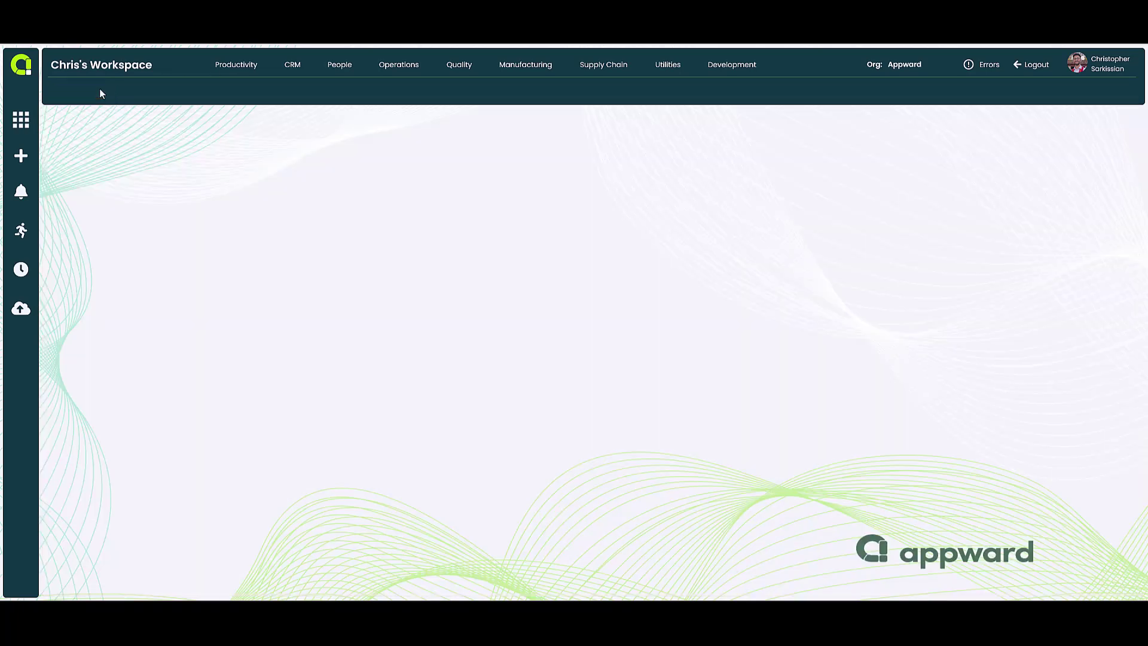
- Find popScreen under Container in the Object Editor and run its Show method
right_click(246, 207)
left_click(269, 315)
left_click(419, 326)
left_click(407, 324)
left_click(417, 315)
left_click(406, 314)
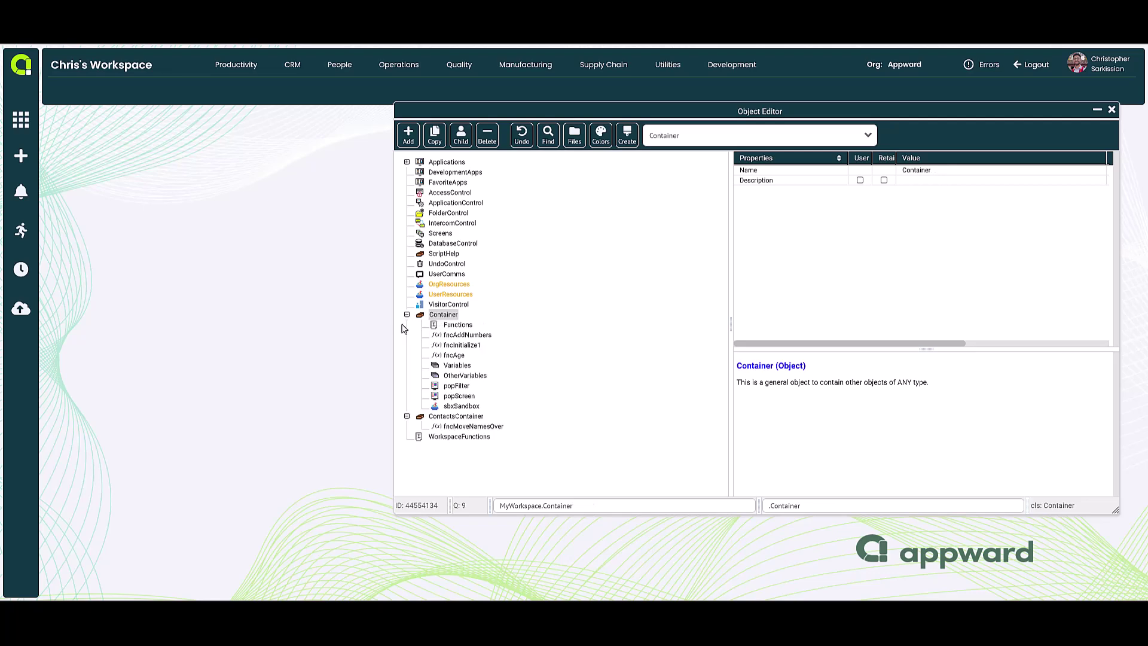
left_click(457, 397)
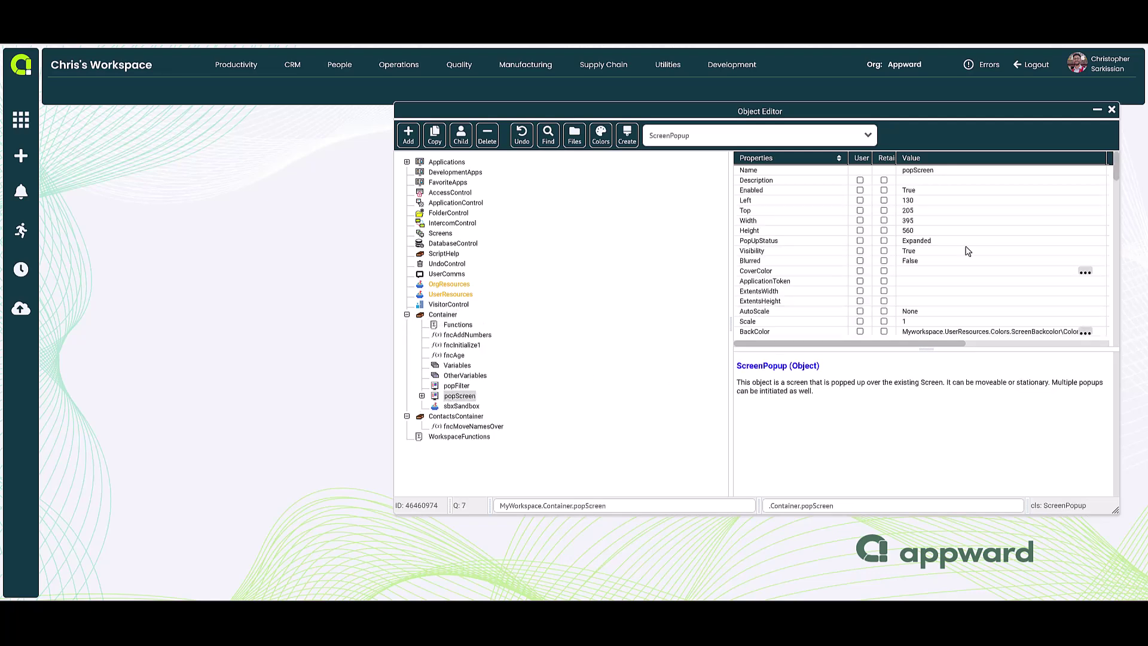
scroll(948, 226, "down", 15)
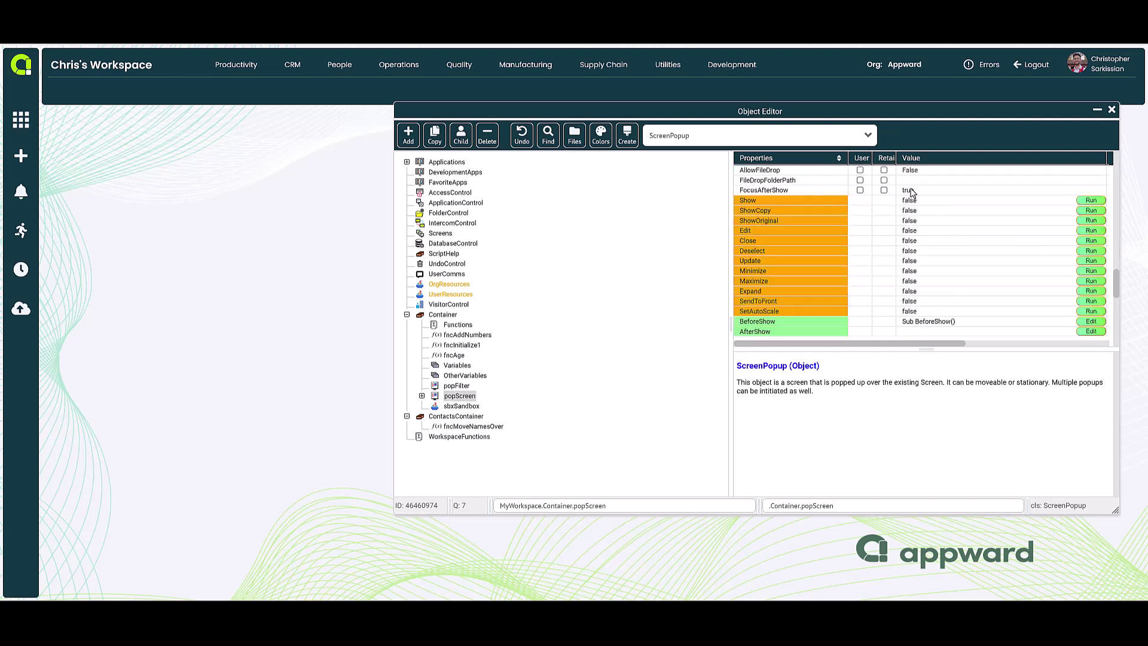
left_click(918, 203)
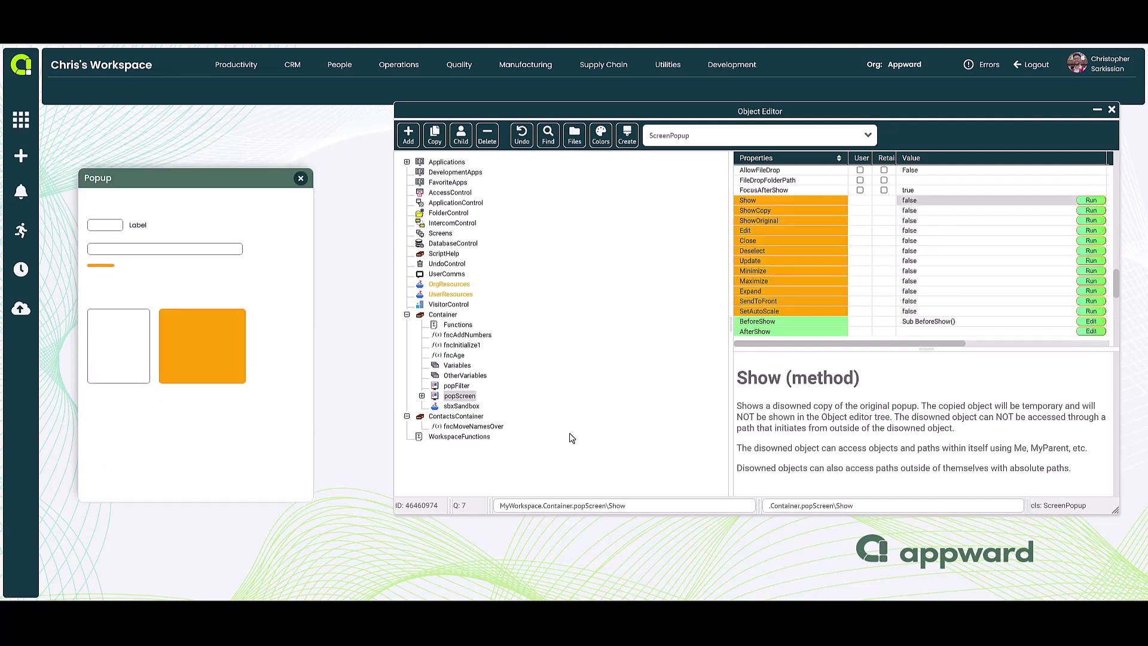
- Minimize the Object Editor, open the popup in Screen Design, and arrange the popup and Screen Editor side by side
left_click(1095, 113)
left_click_drag(205, 177, 257, 142)
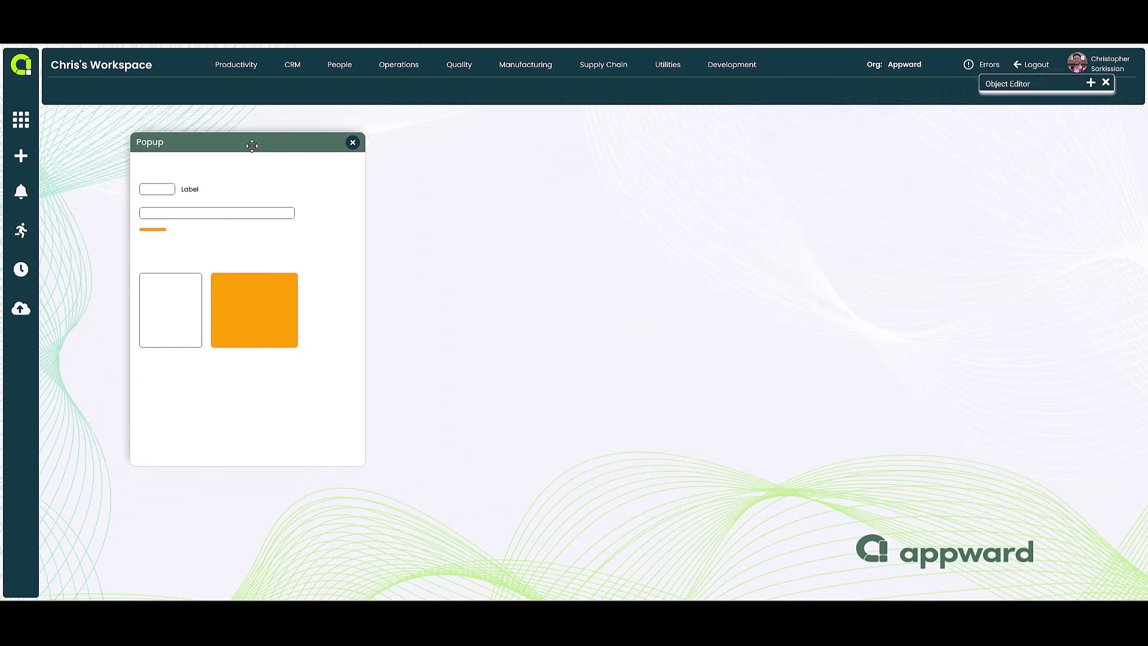
right_click(258, 196)
left_click(272, 245)
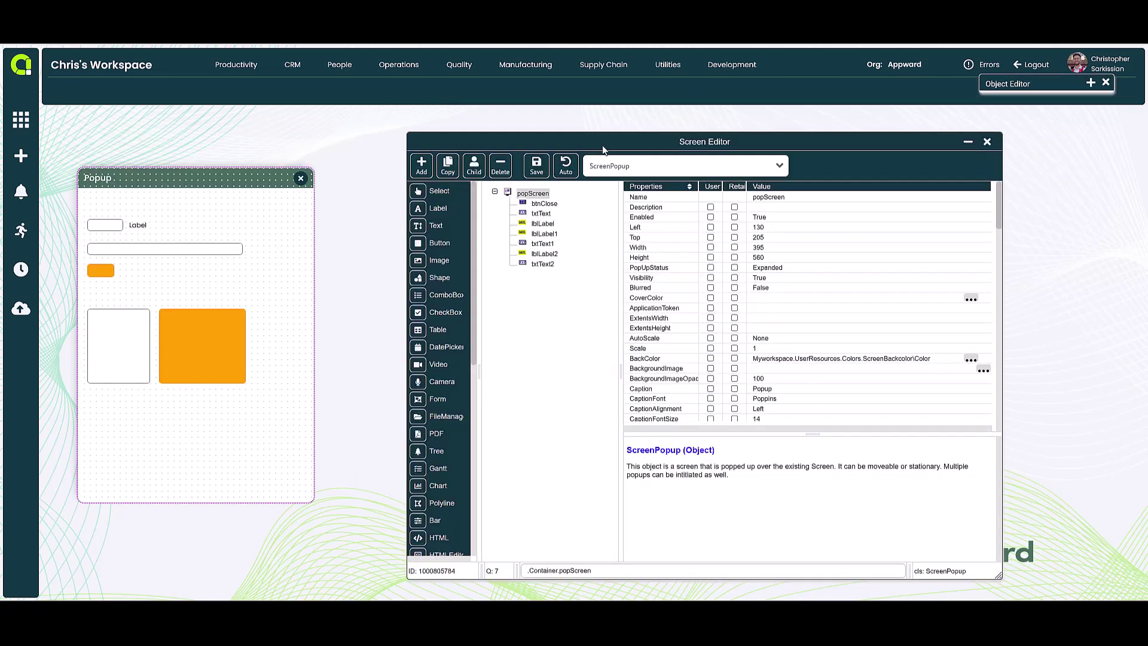
left_click_drag(260, 180, 268, 141)
left_click_drag(447, 142, 388, 134)
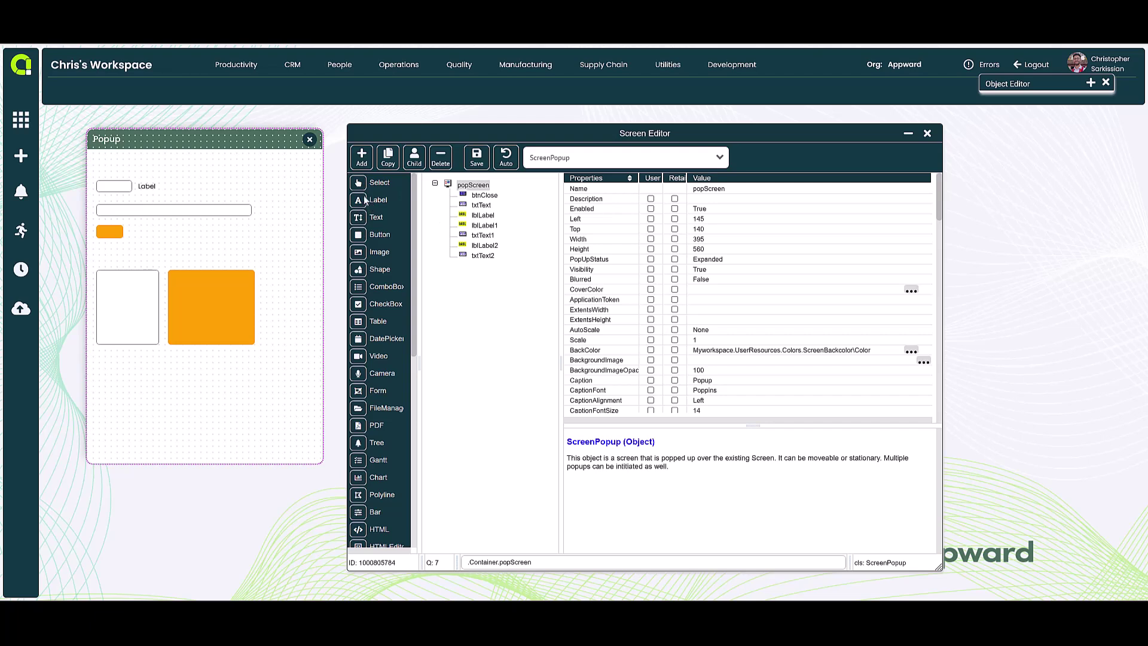
- Place two labels in a row near the popup's upper edge, at about left 35 and left 130, both at top 45
left_click(359, 206)
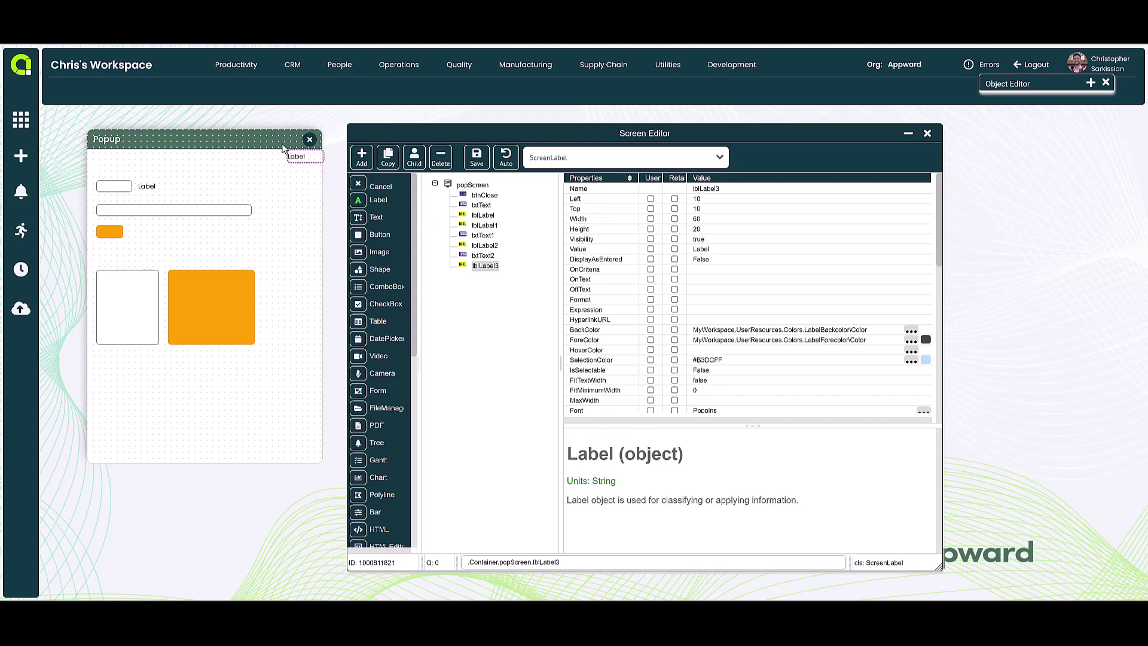
left_click(105, 160)
left_click(141, 162)
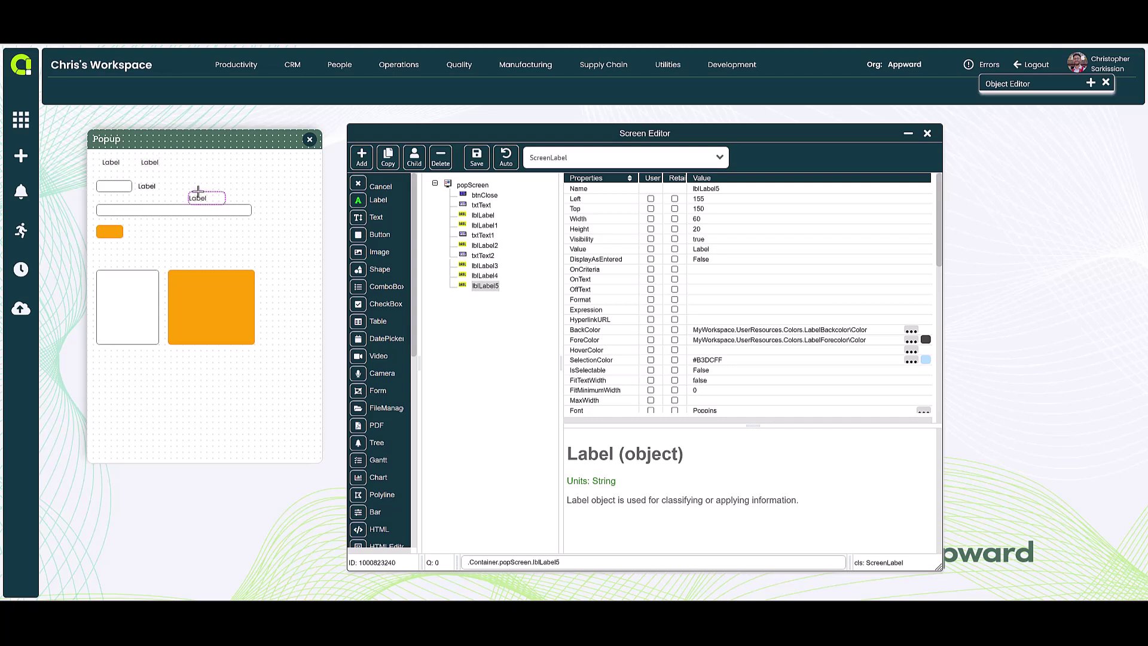
key("Escape")
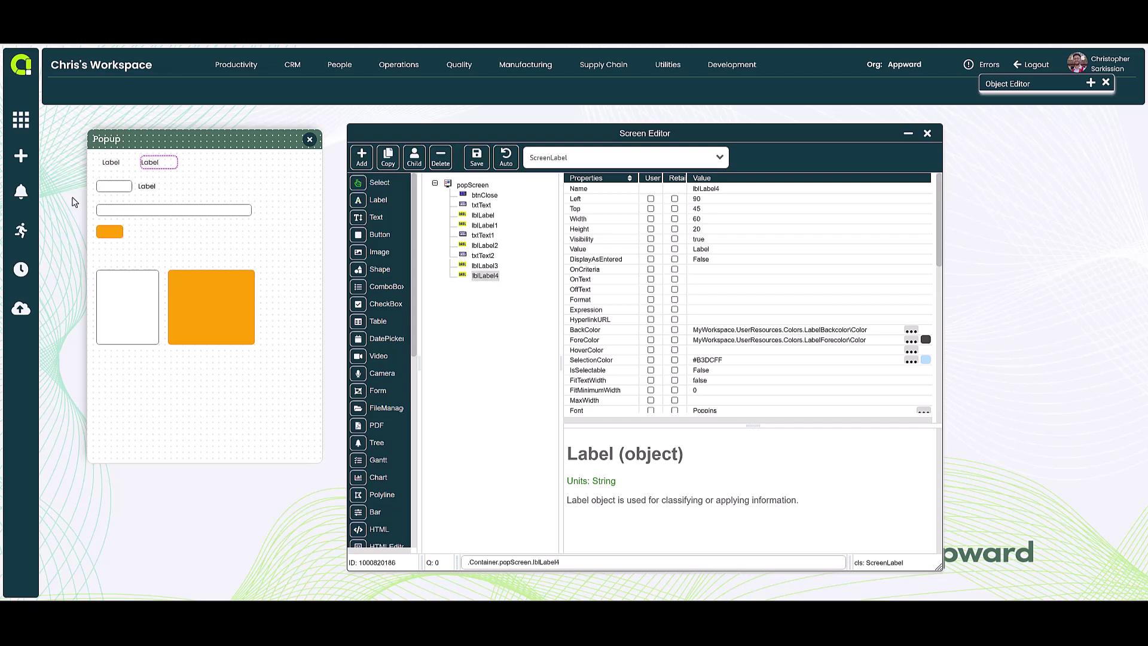
left_click_drag(153, 162, 174, 161)
- Set the Value of the first new label to "Hello!"
left_click(112, 161)
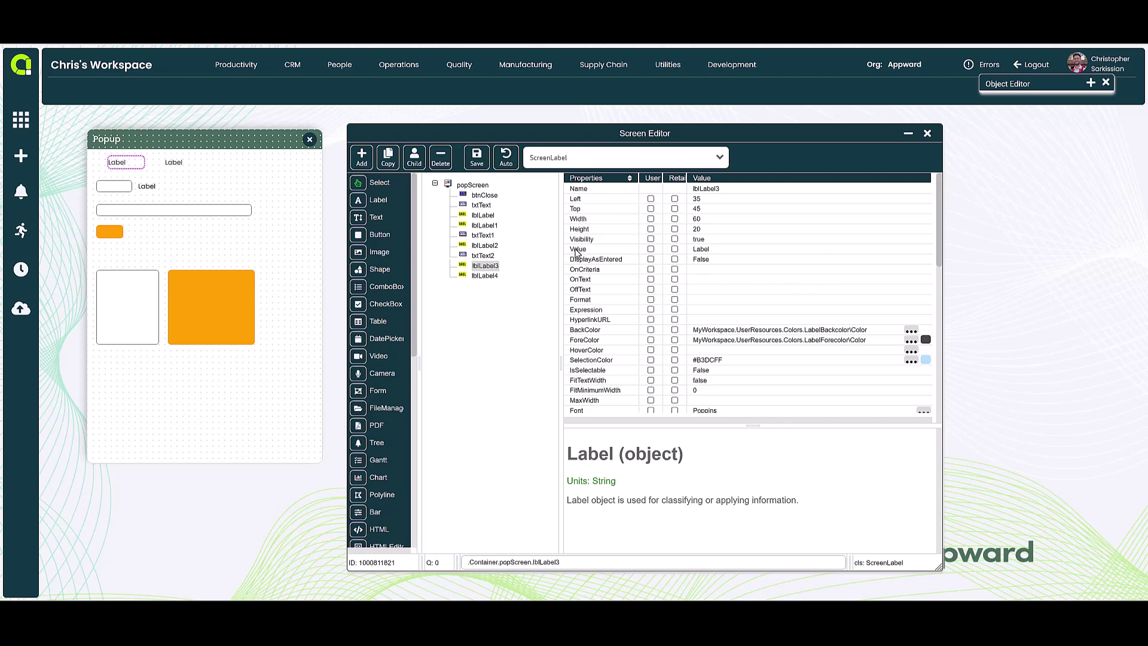
left_click(704, 249)
type("H")
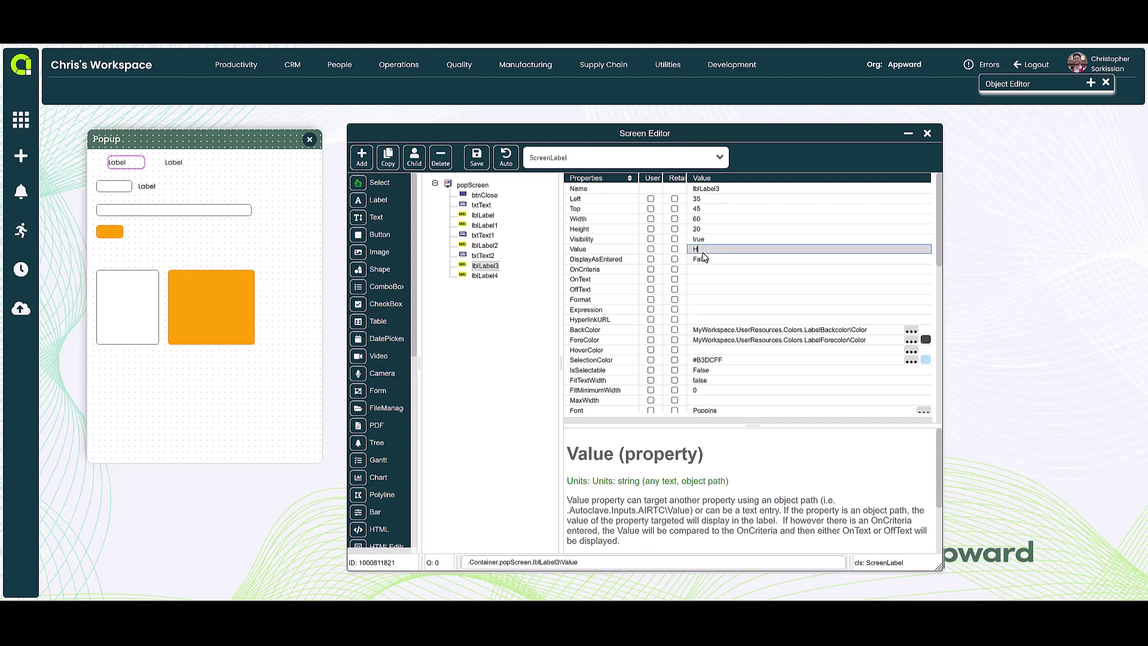
type("ello!")
key("Return")
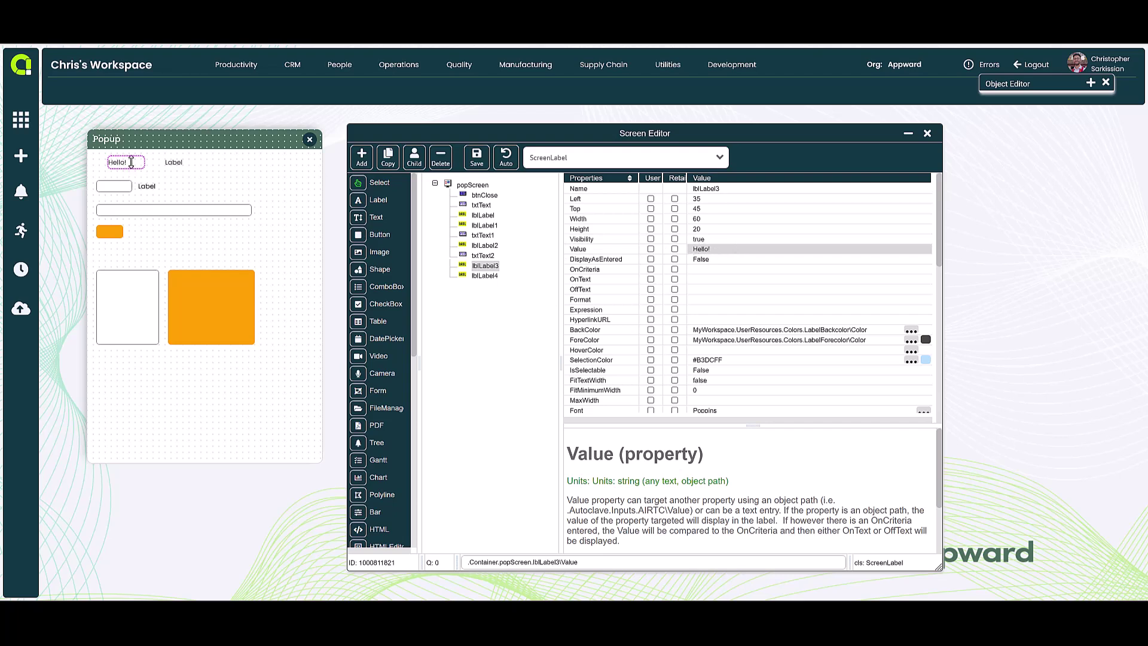
- Apply the standard 9px Caption format to the "Hello!" label, rearranging the popup and editor windows for a clear view
left_click_drag(155, 139, 113, 125)
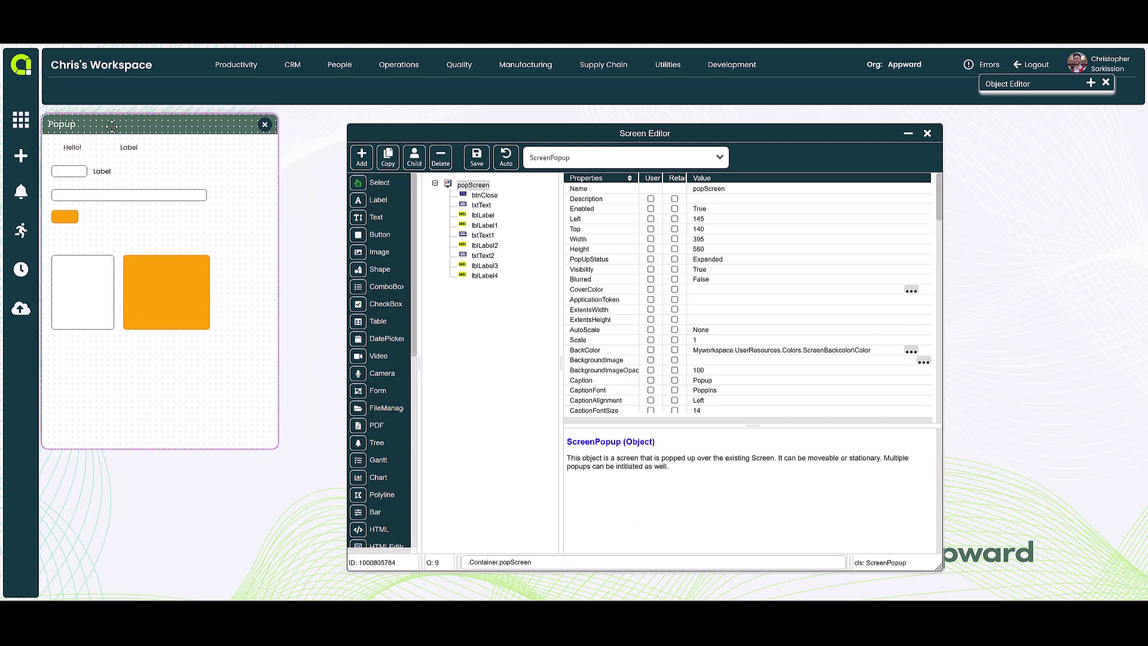
left_click_drag(385, 131, 348, 119)
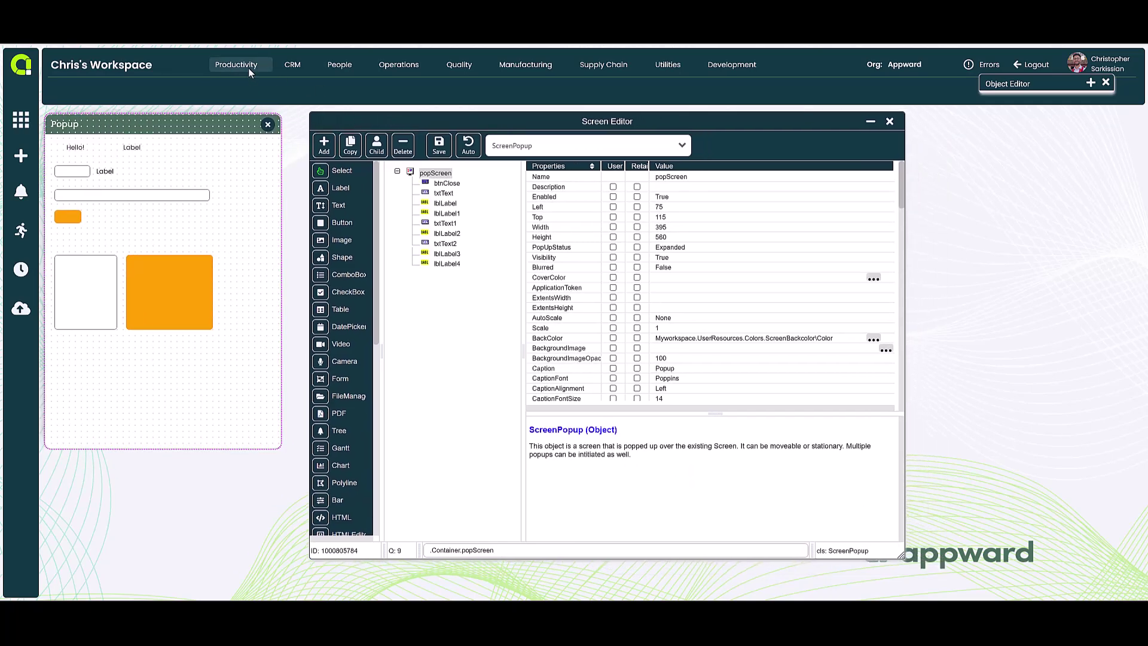
right_click(75, 147)
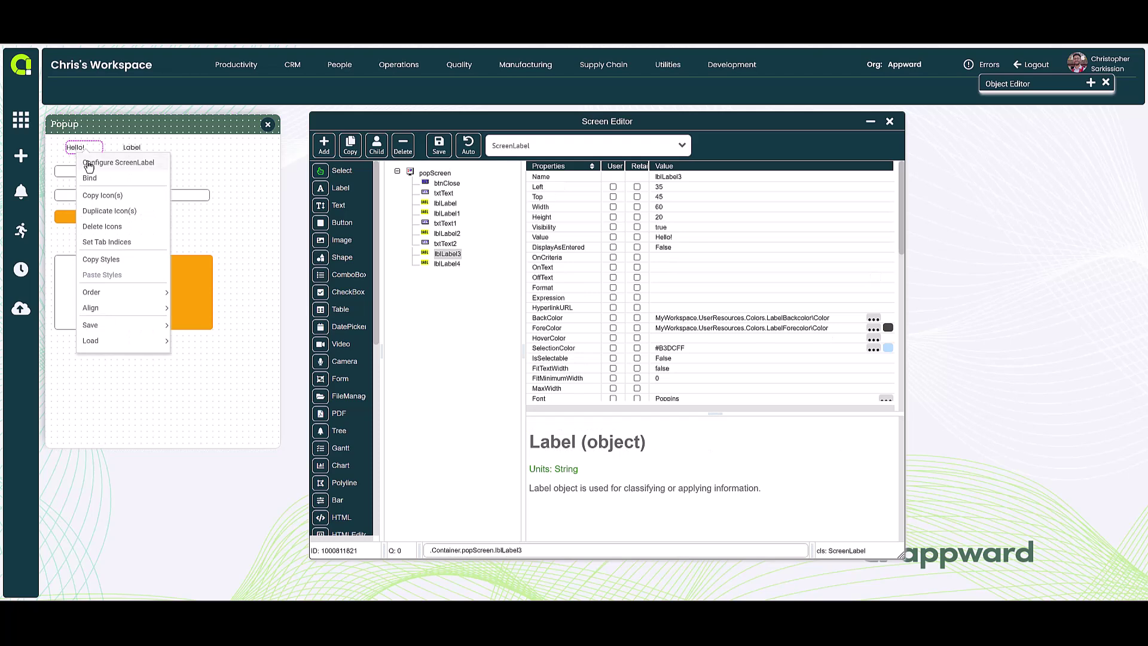
left_click(88, 163)
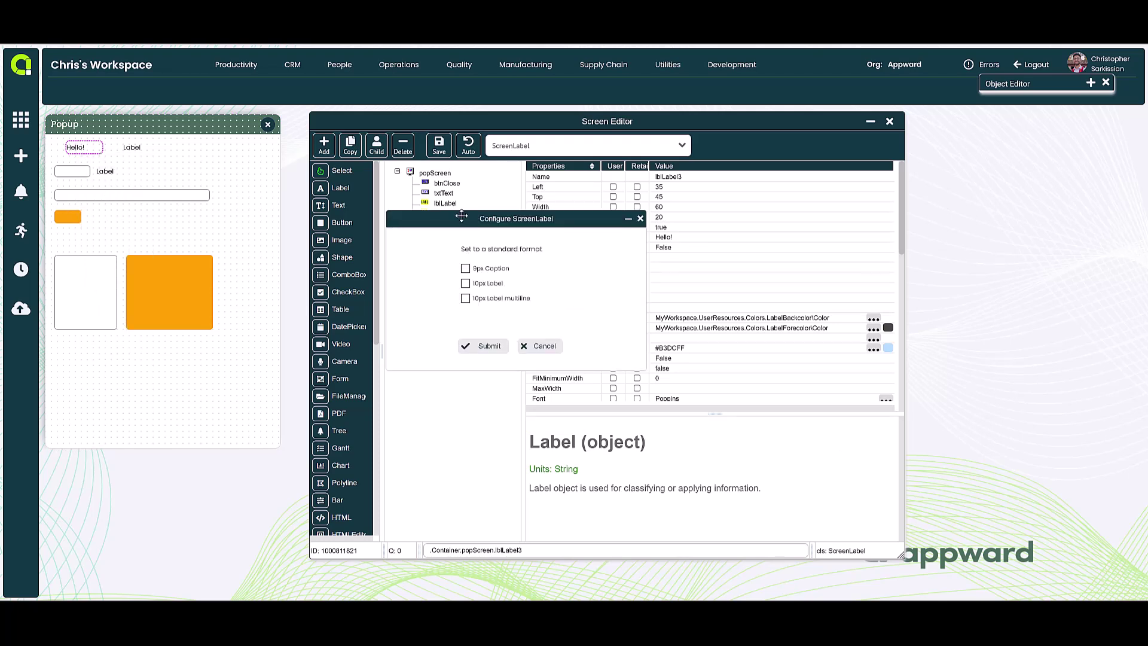
left_click_drag(459, 223, 190, 154)
left_click_drag(356, 122, 509, 118)
left_click_drag(289, 159, 415, 142)
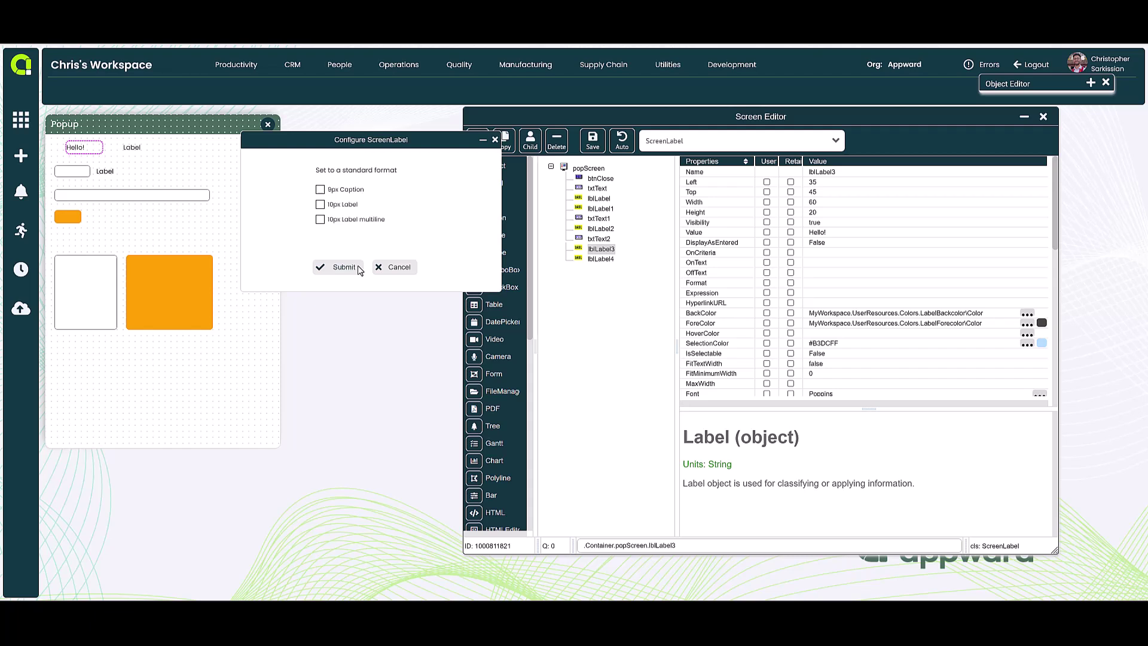
left_click(320, 190)
left_click(339, 267)
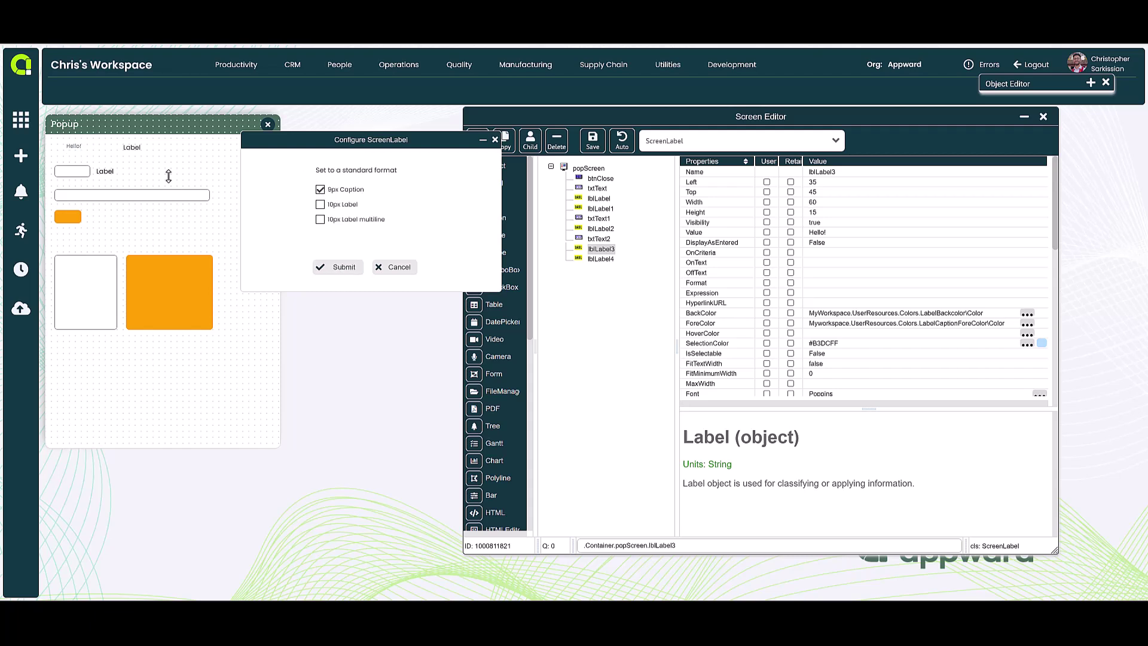
- Move the "Hello!" caption directly above the small text box, to left 15 and top 70
left_click(72, 147)
left_click_drag(72, 147, 60, 162)
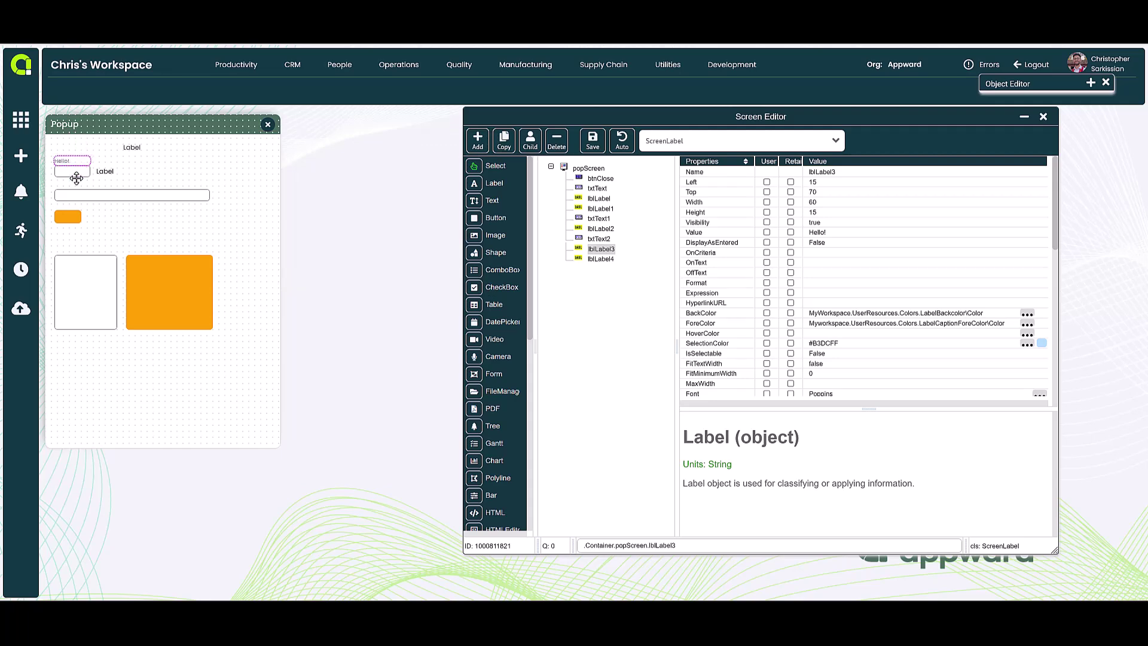
left_click(76, 186)
left_click(64, 161)
- Apply the standard 10px Label format to the second new label and move it to left 15, top 45
left_click(132, 148)
right_click(132, 149)
left_click(149, 157)
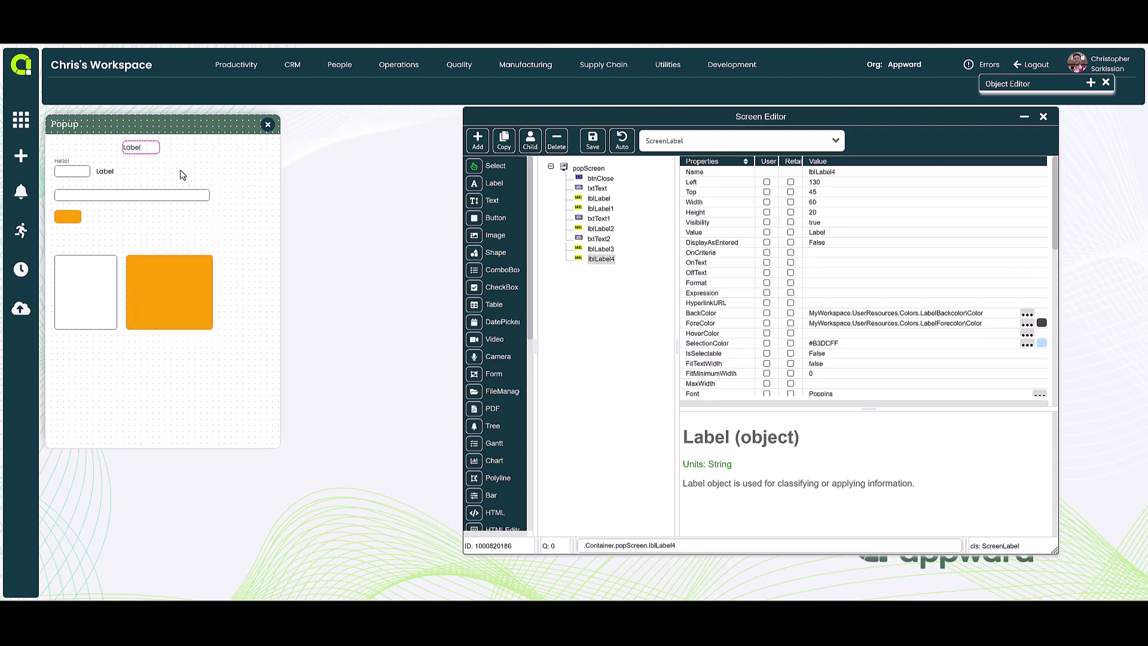
left_click(465, 283)
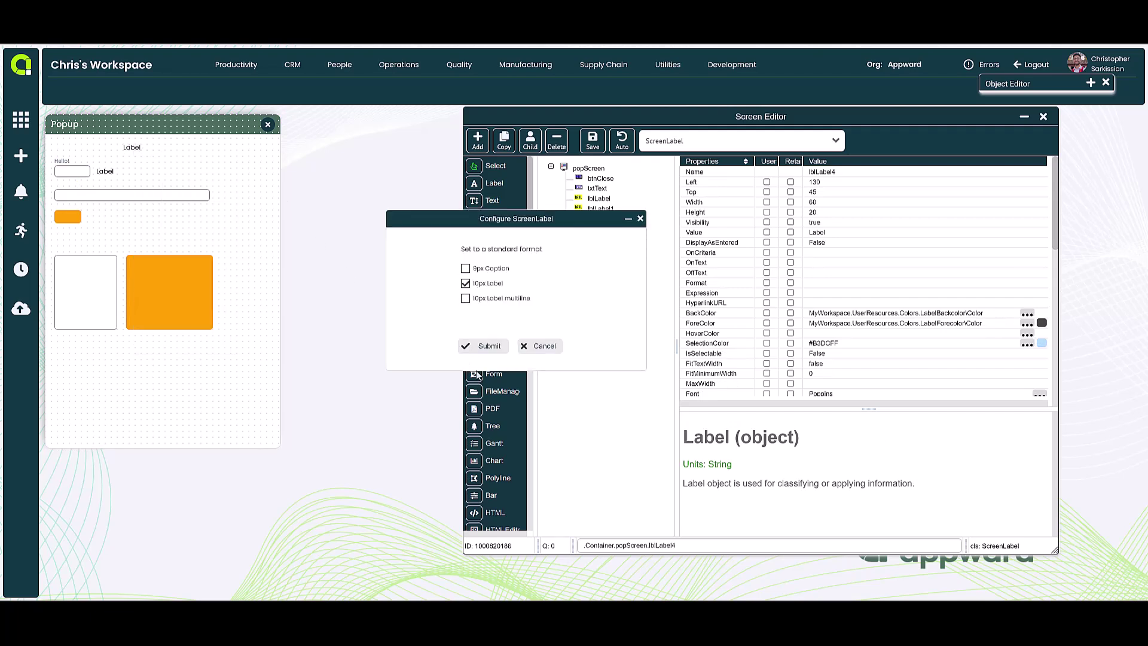
left_click(481, 346)
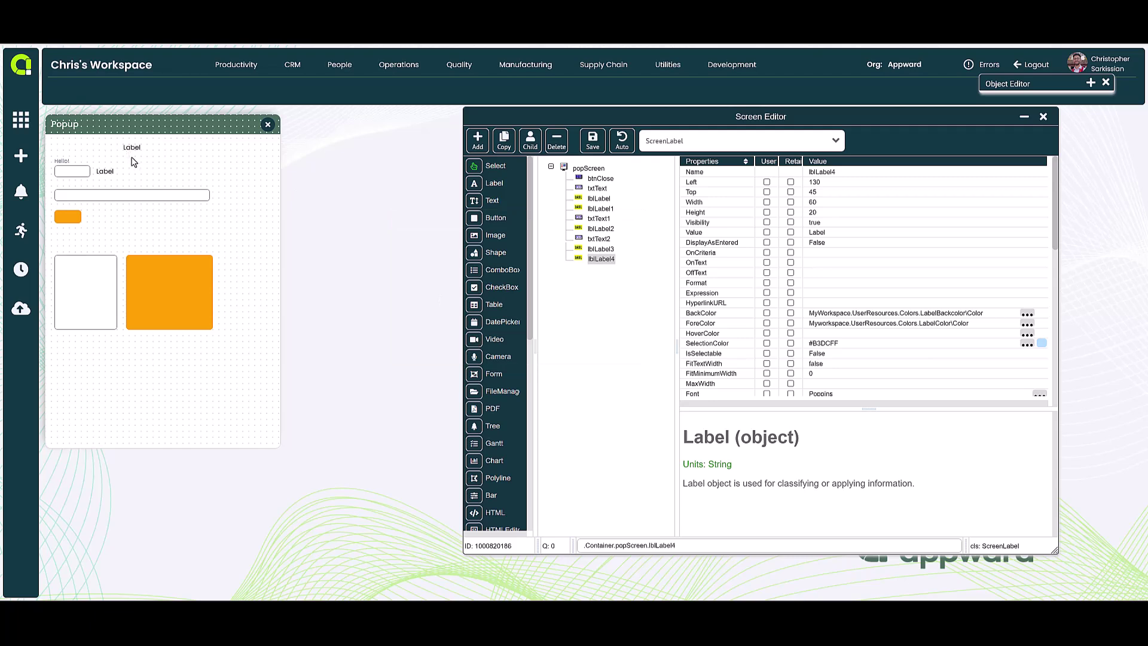
left_click_drag(135, 155, 58, 149)
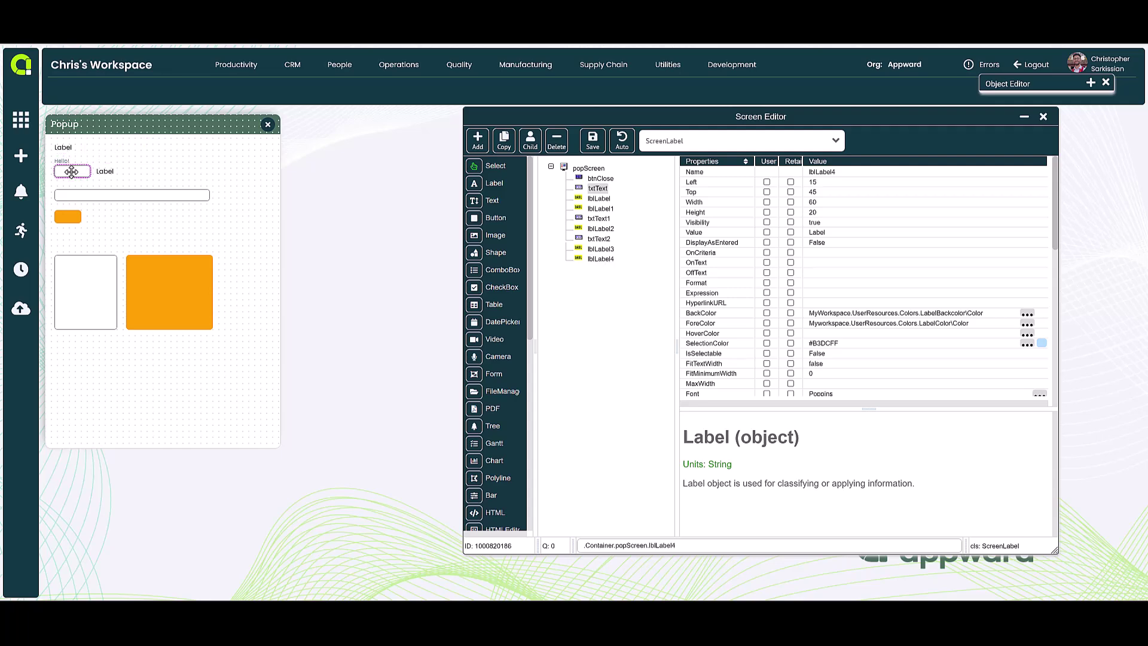
- Examine the small text box and the properties of the existing label beside it
left_click(71, 172)
left_click(108, 171)
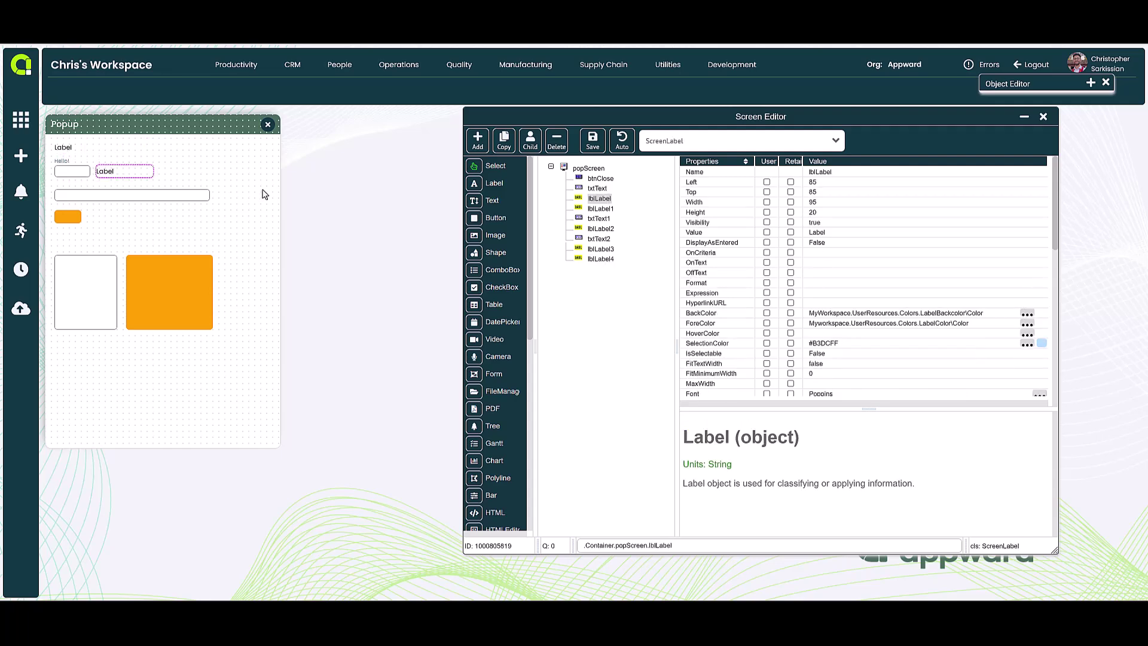
- Set the Value of the label beside the small text box to MyParent.txtText\Value and save on leaving design mode
left_click(816, 234)
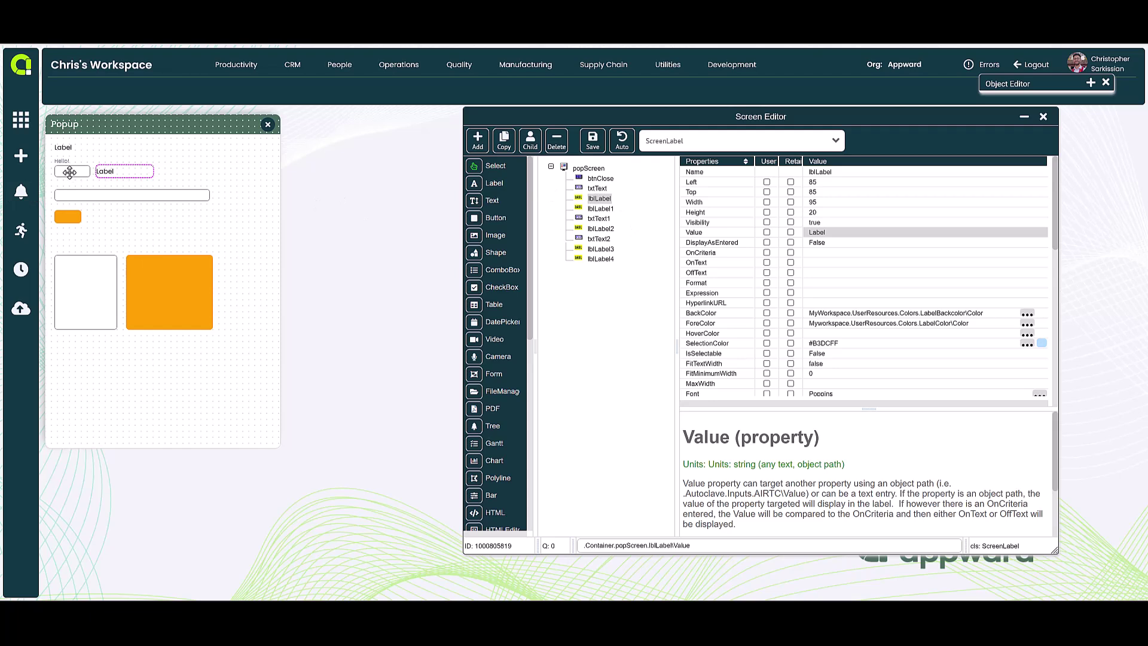
left_click(828, 233)
type("MyParent.txtText\\Value")
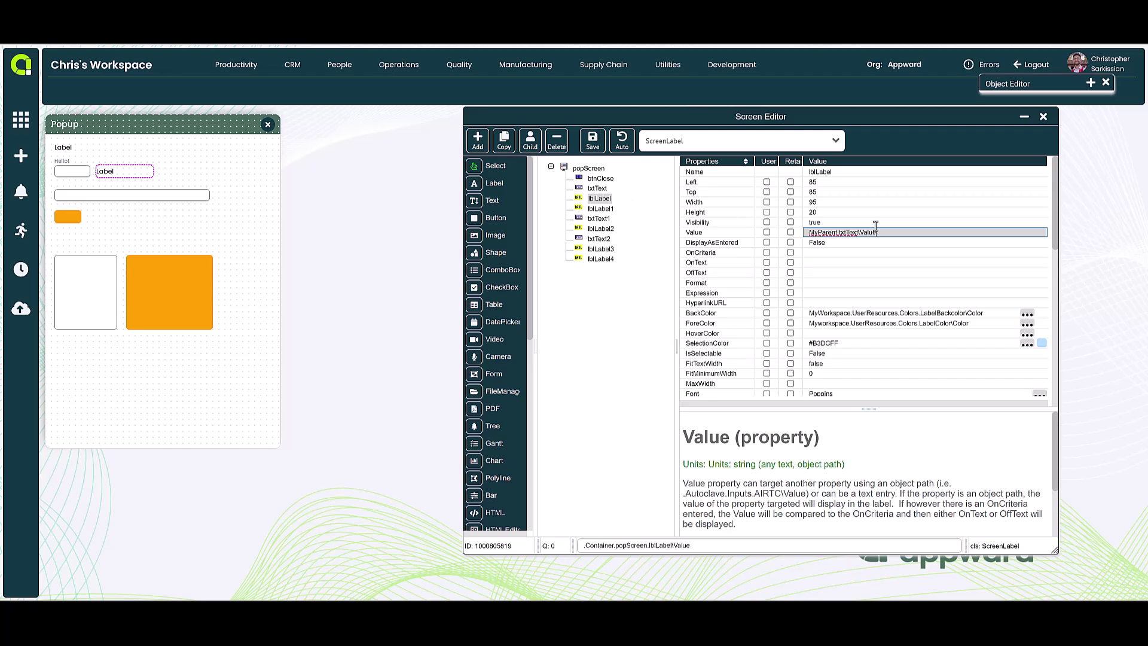
key("Return")
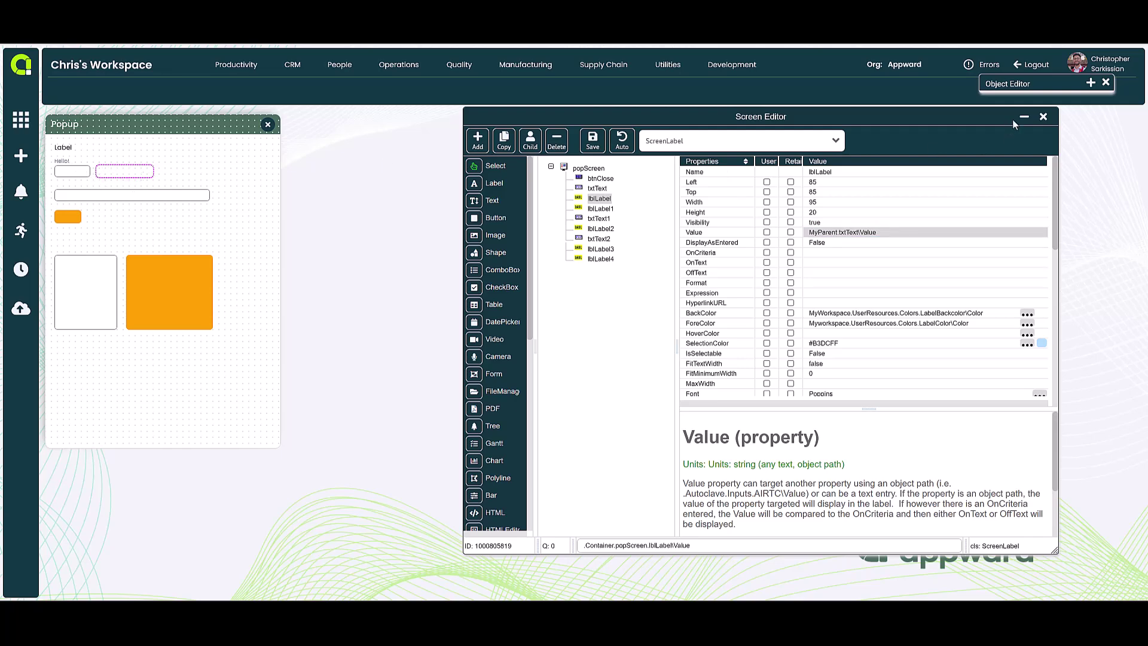
left_click(1044, 119)
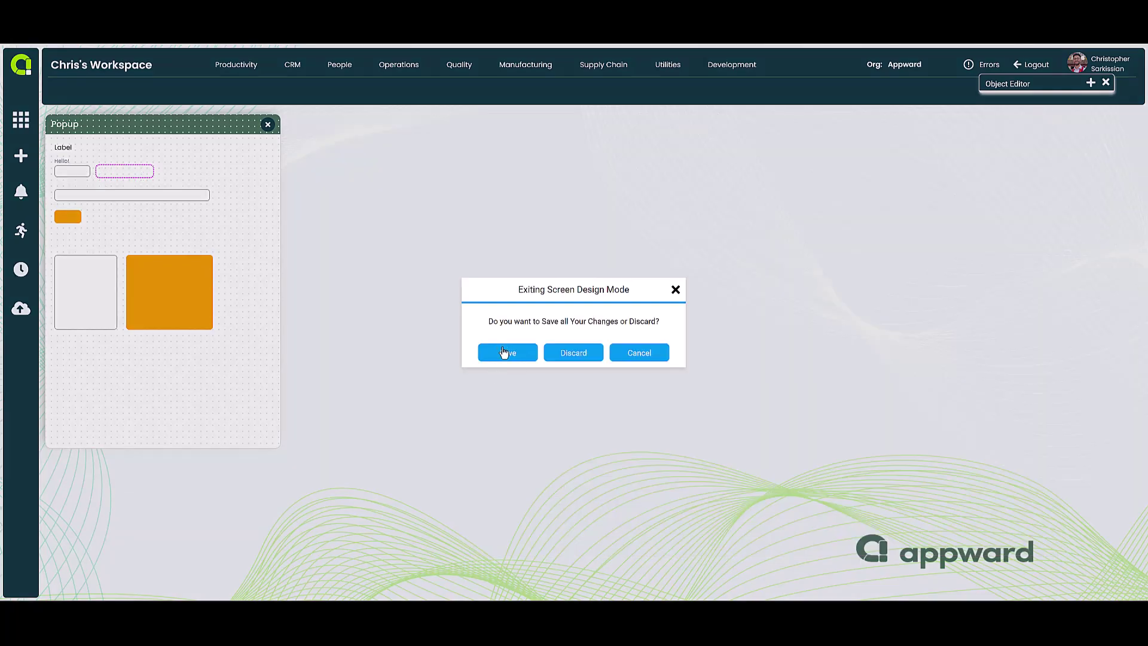
left_click(504, 351)
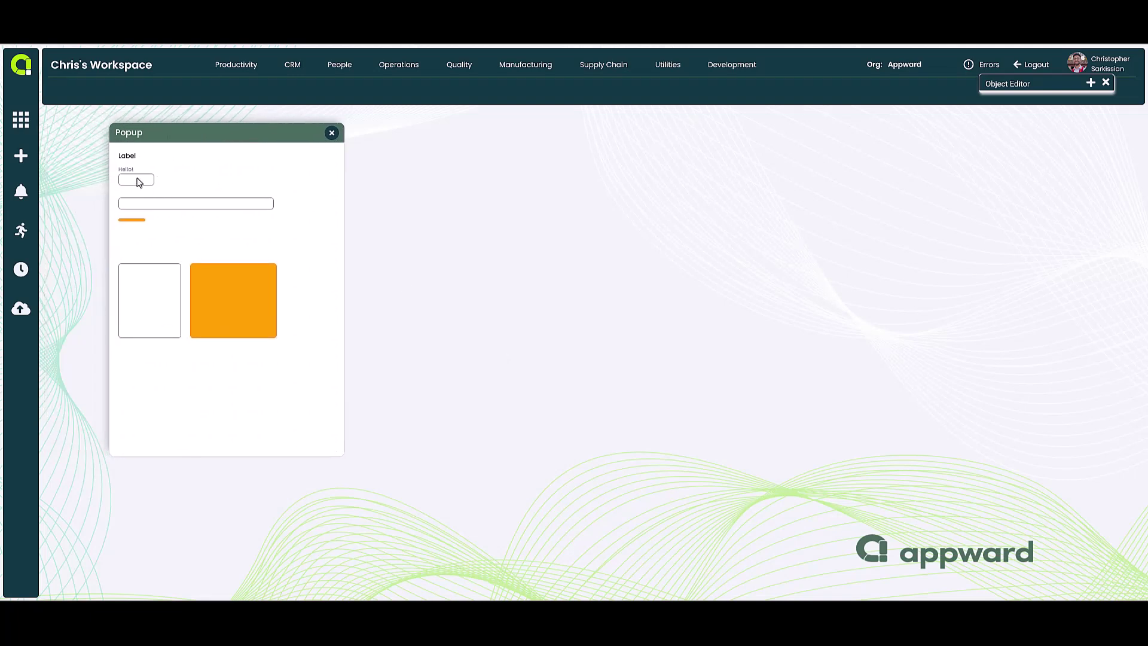
- Replace the small text box in screen design with a new one at left 85, top 55, above the linked label
right_click(142, 181)
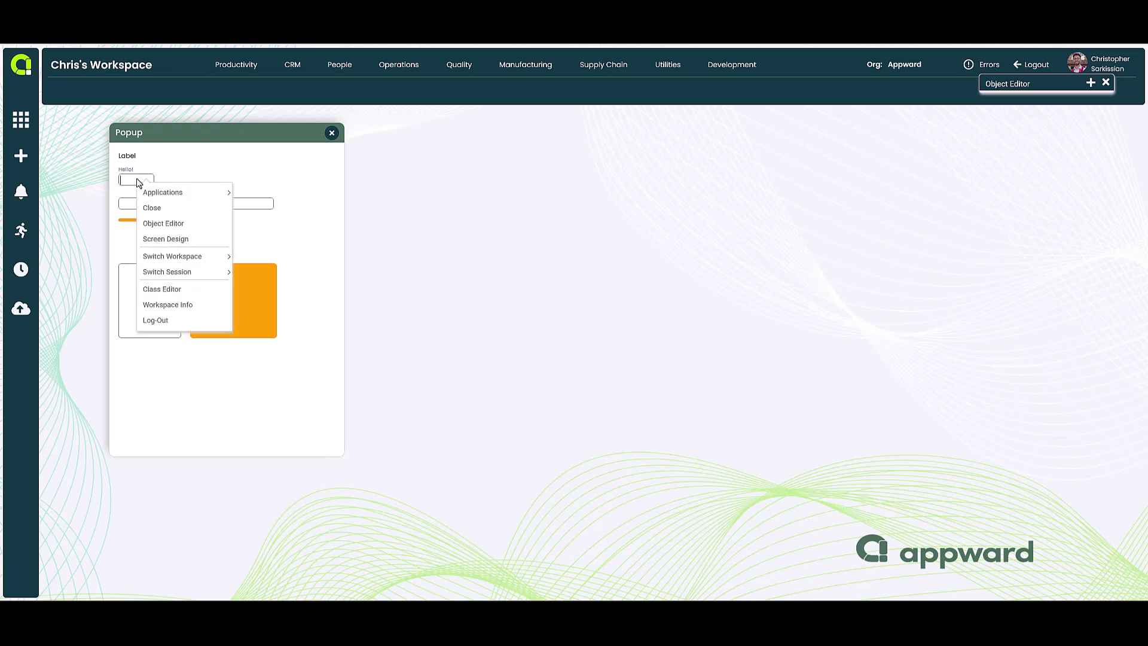
left_click(157, 239)
right_click(68, 171)
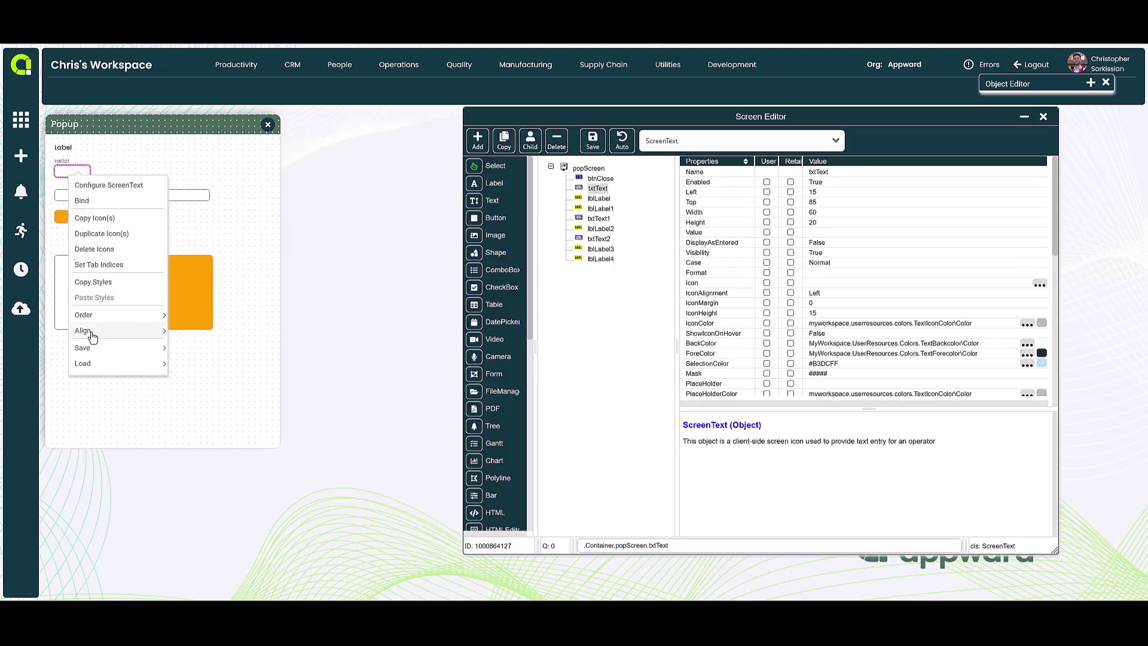
left_click(94, 249)
left_click(537, 347)
left_click(476, 202)
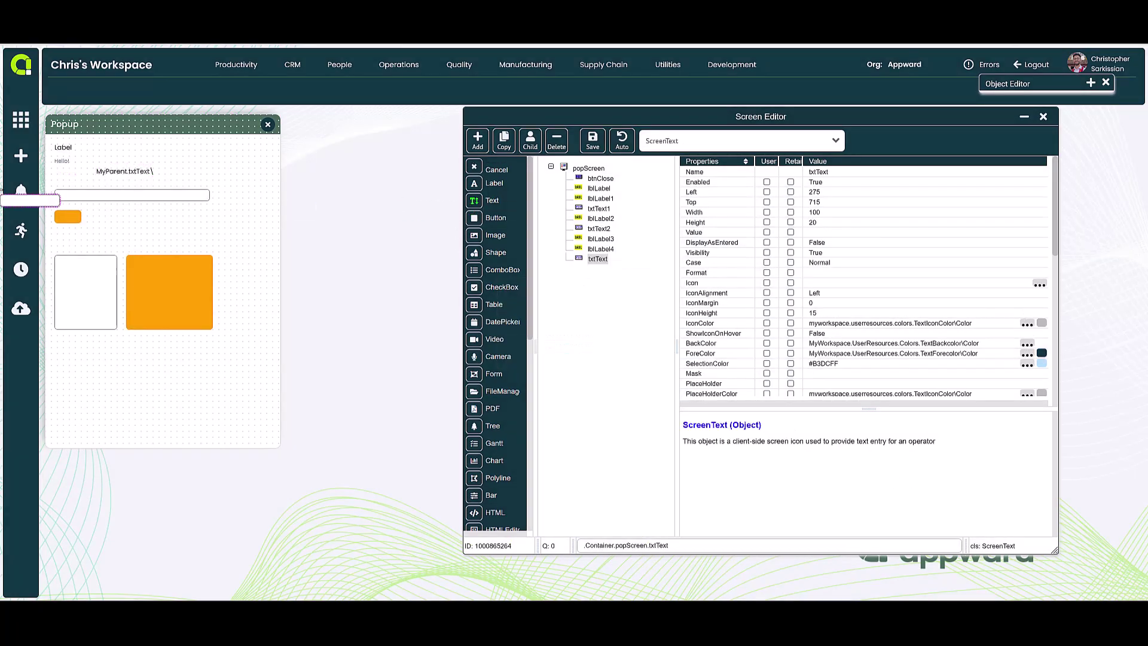
left_click(93, 146)
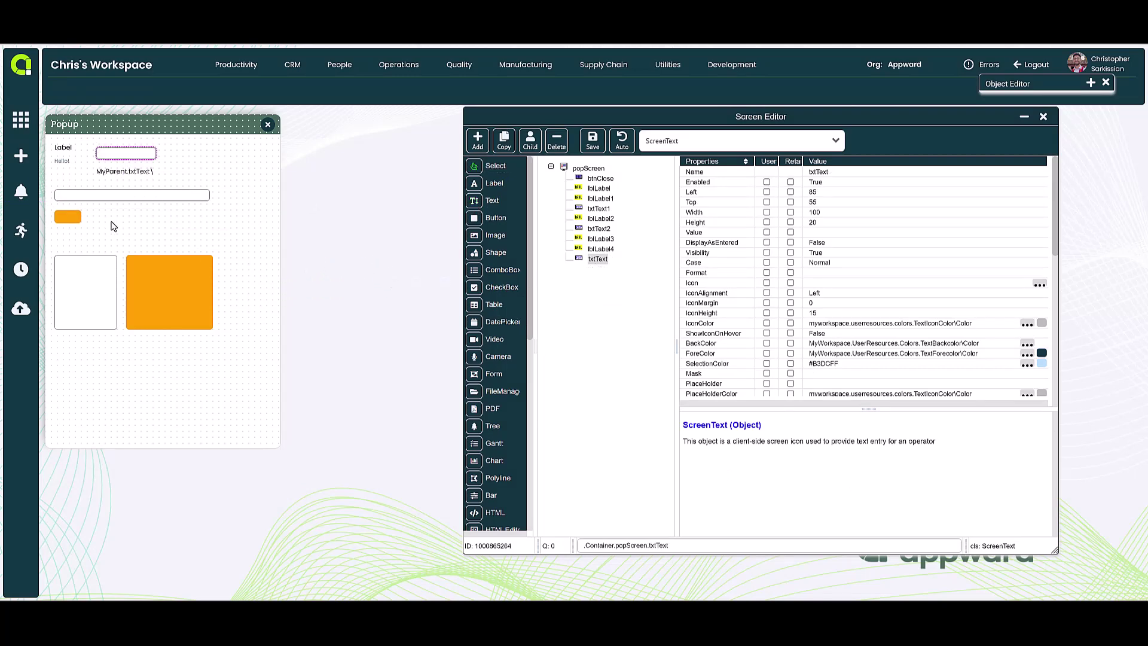
- Save the design with the linked label and test the new text box with "test" and a longer greeting containing a name
left_click(108, 174)
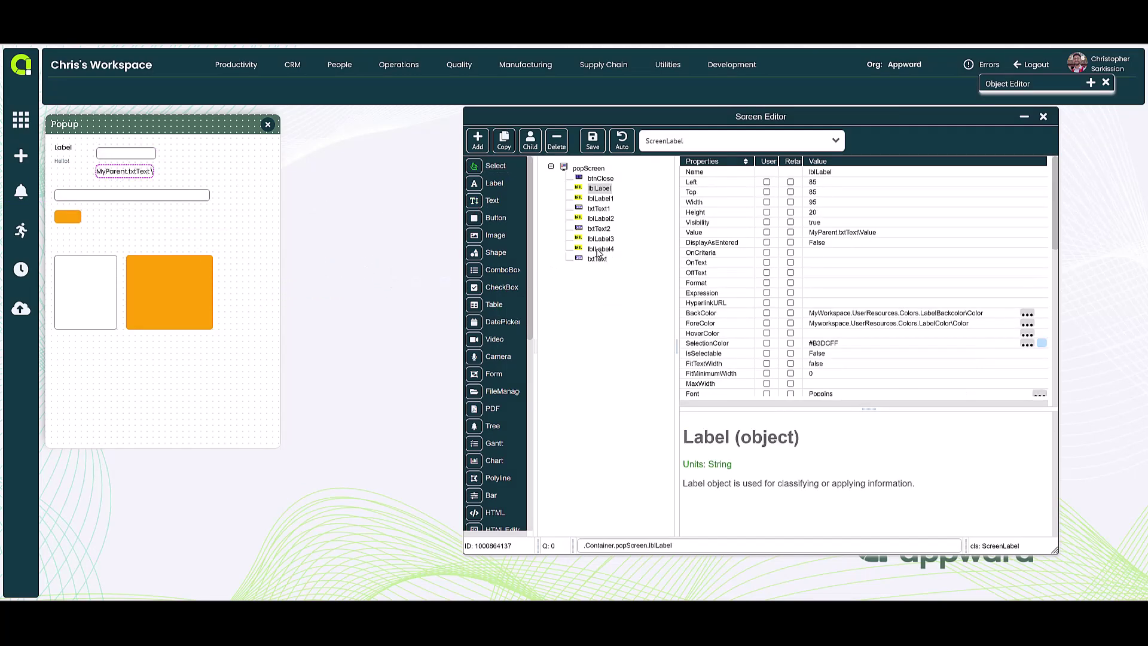
left_click(1043, 116)
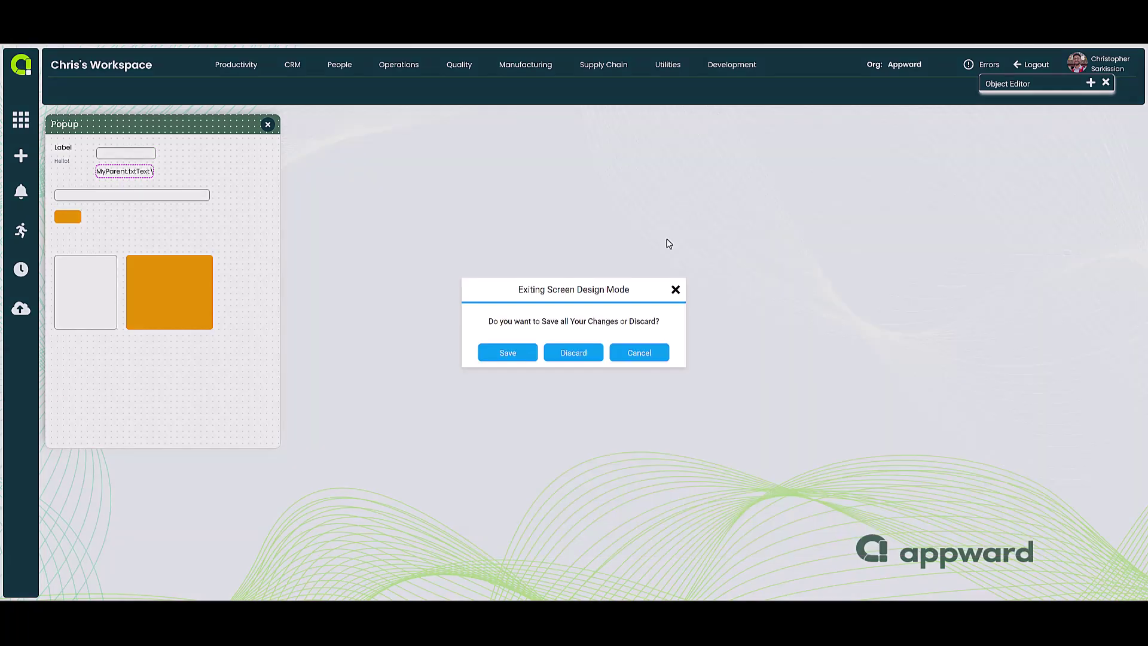
left_click(509, 352)
left_click(127, 155)
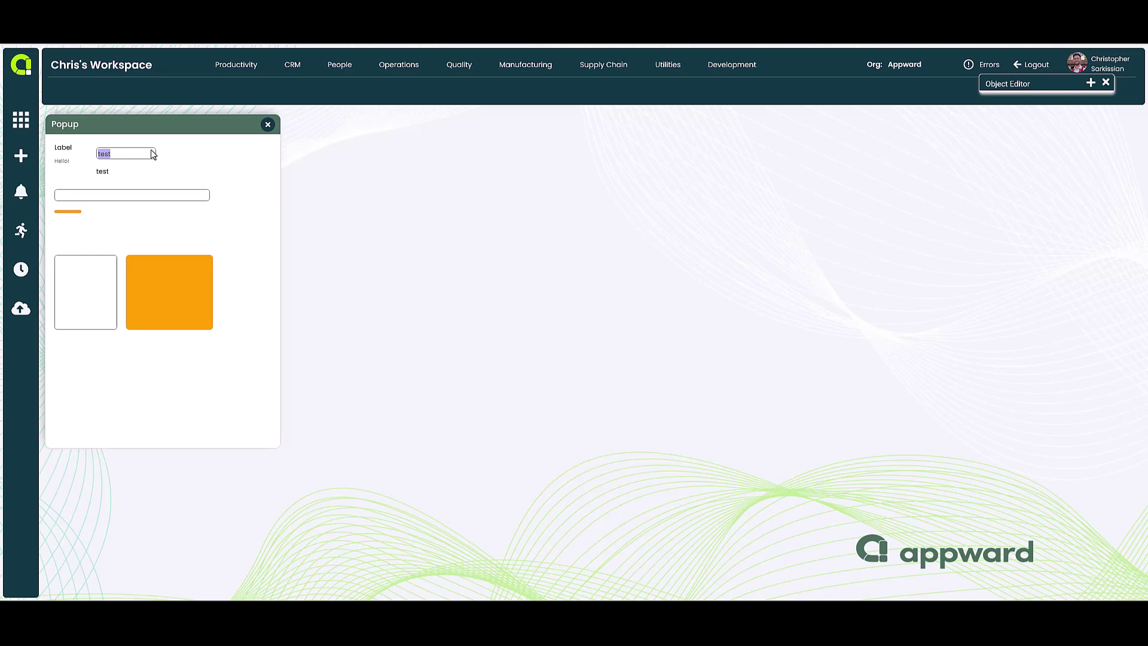
type("hello, my name is chr")
key("Return")
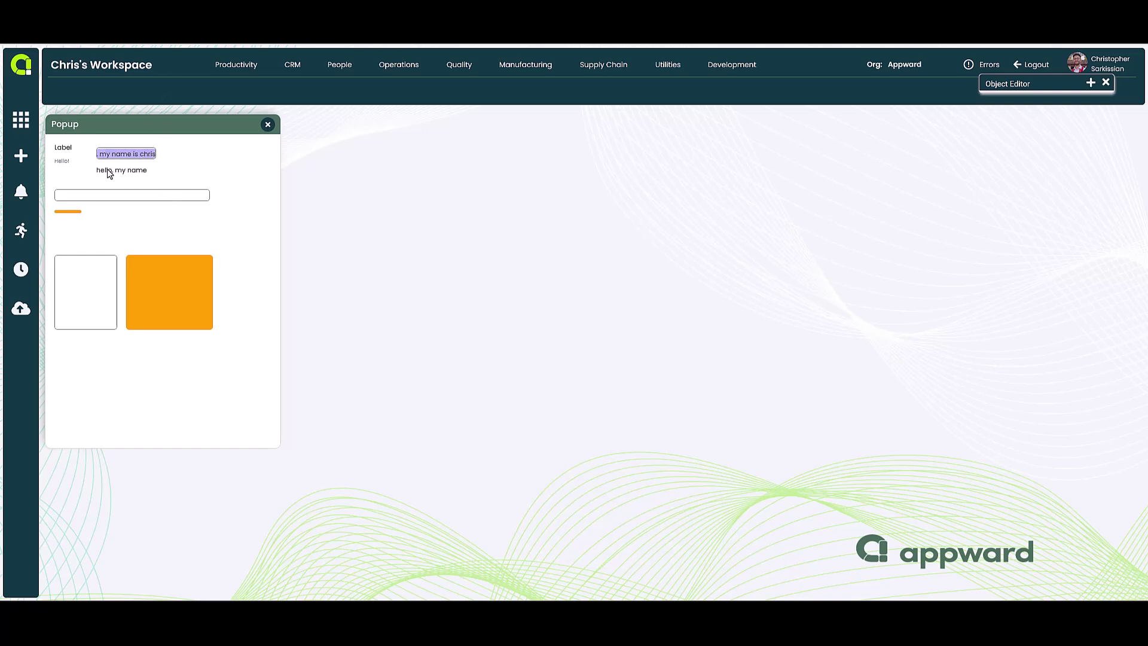
- Reopen the popup in screen design and examine the linked label's Width and Height properties
right_click(143, 173)
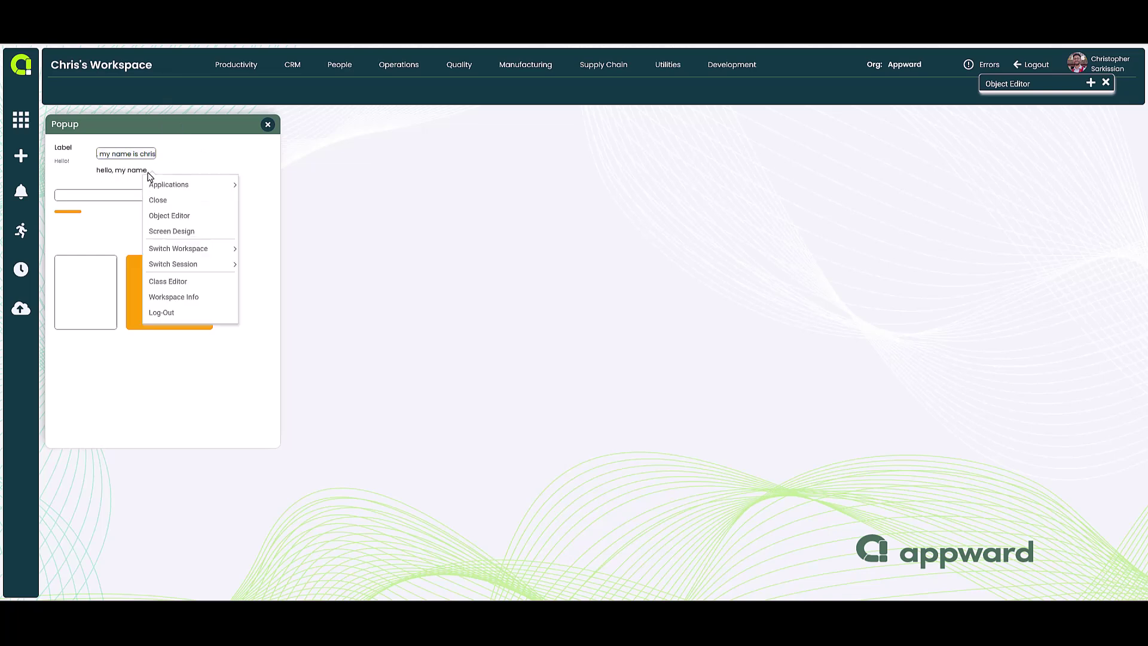
left_click(154, 228)
left_click(123, 173)
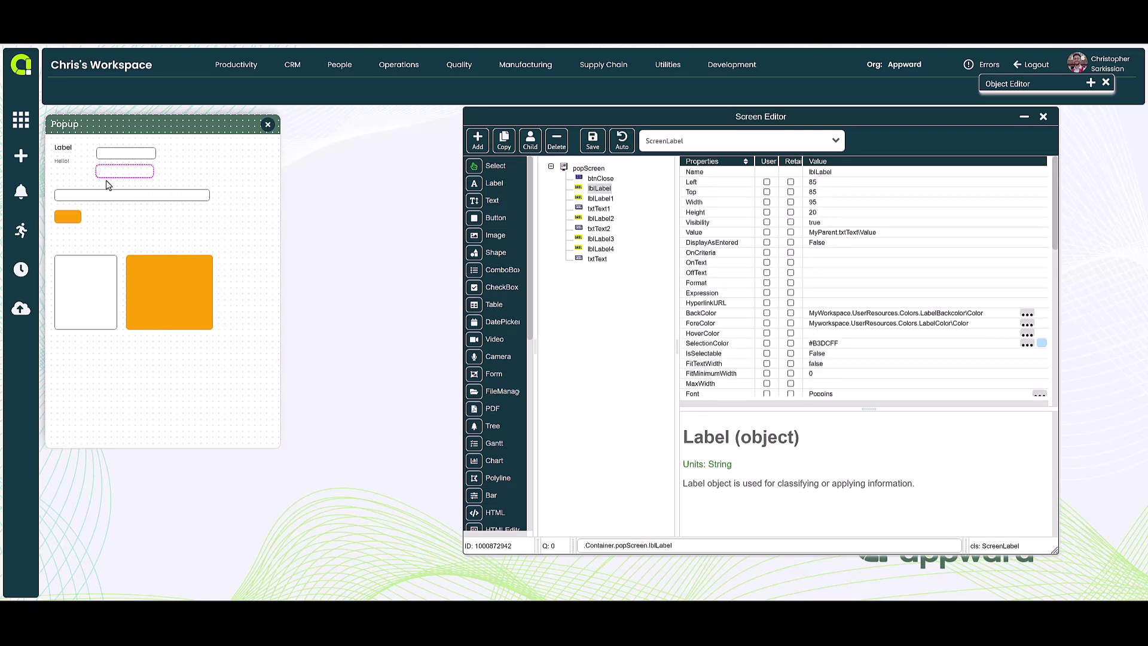
left_click(821, 213)
left_click(818, 205)
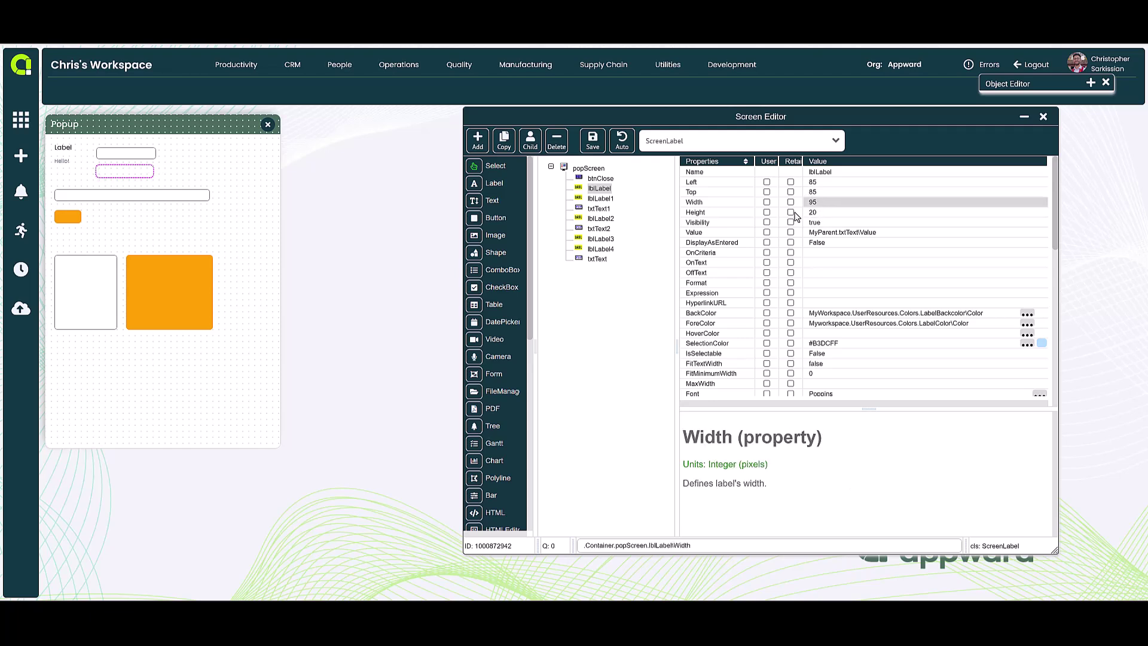
- Examine the small orange label's FitTextWidth, font and Value properties
left_click(69, 216)
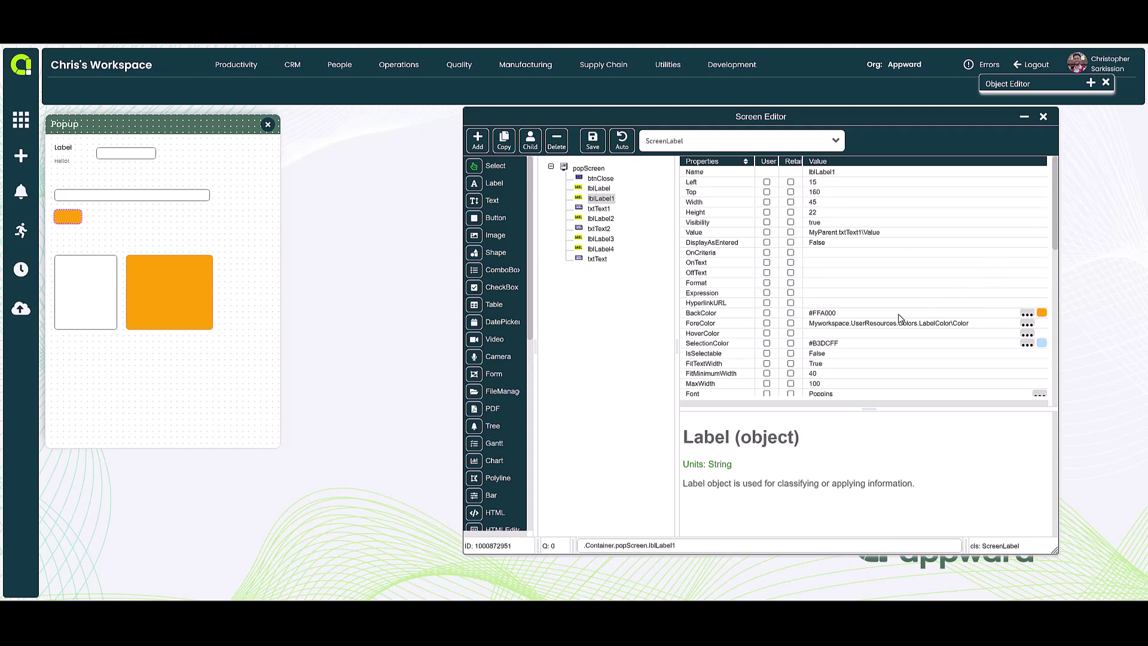
left_click(813, 366)
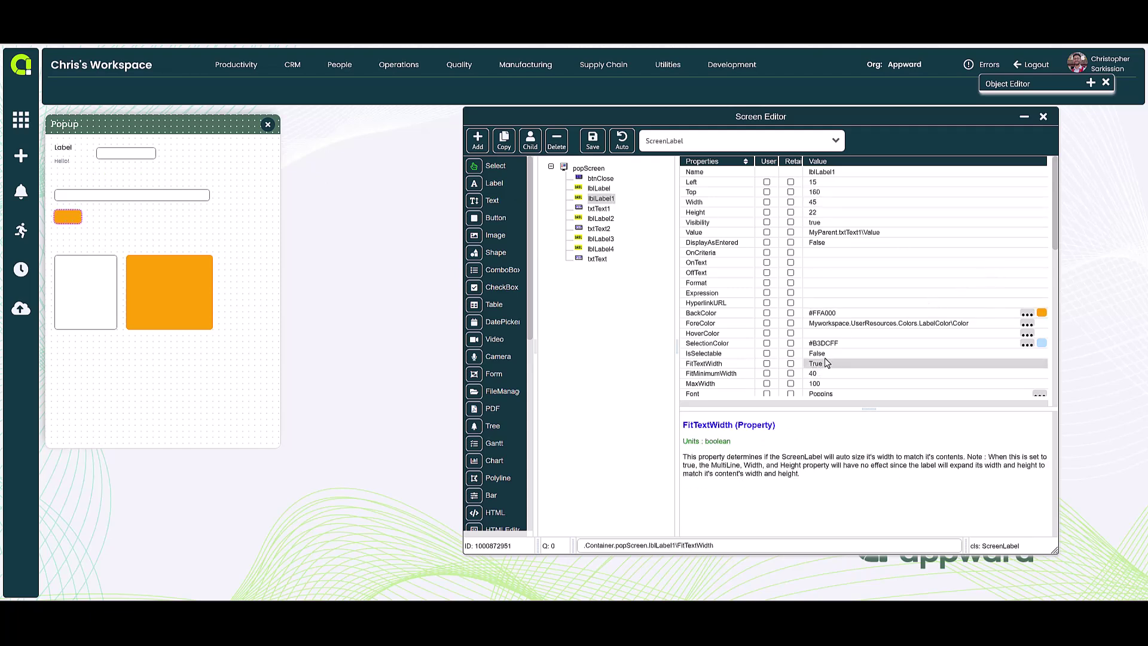
scroll(822, 353, "down", 5)
scroll(822, 345, "up", 5)
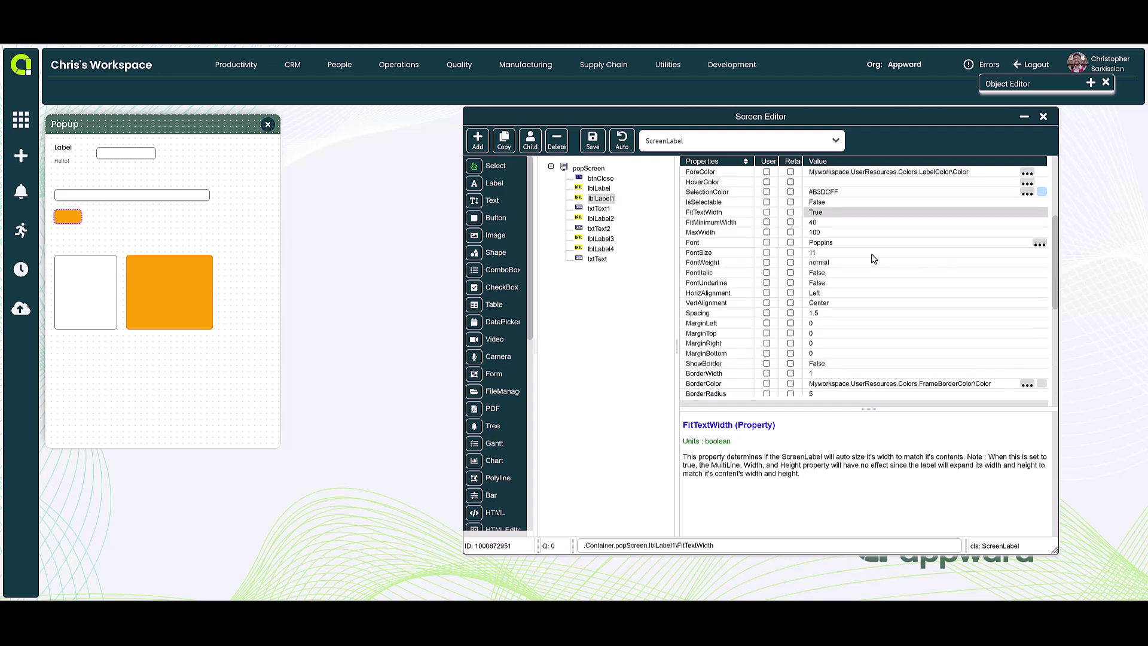
scroll(872, 254, "up", 3)
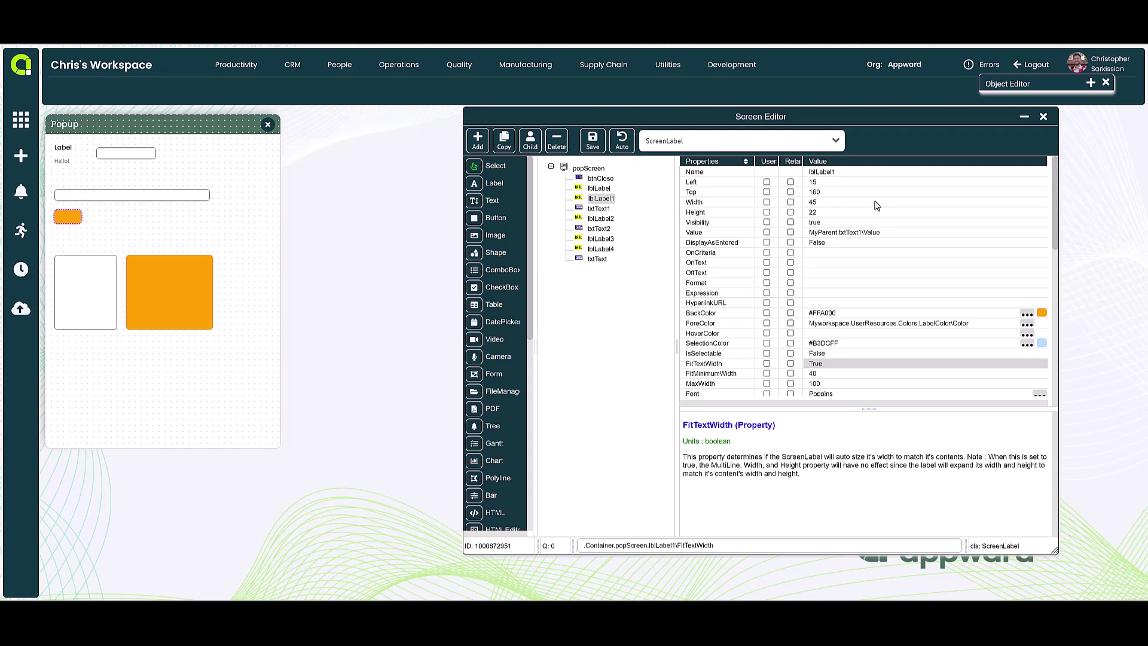
left_click(817, 233)
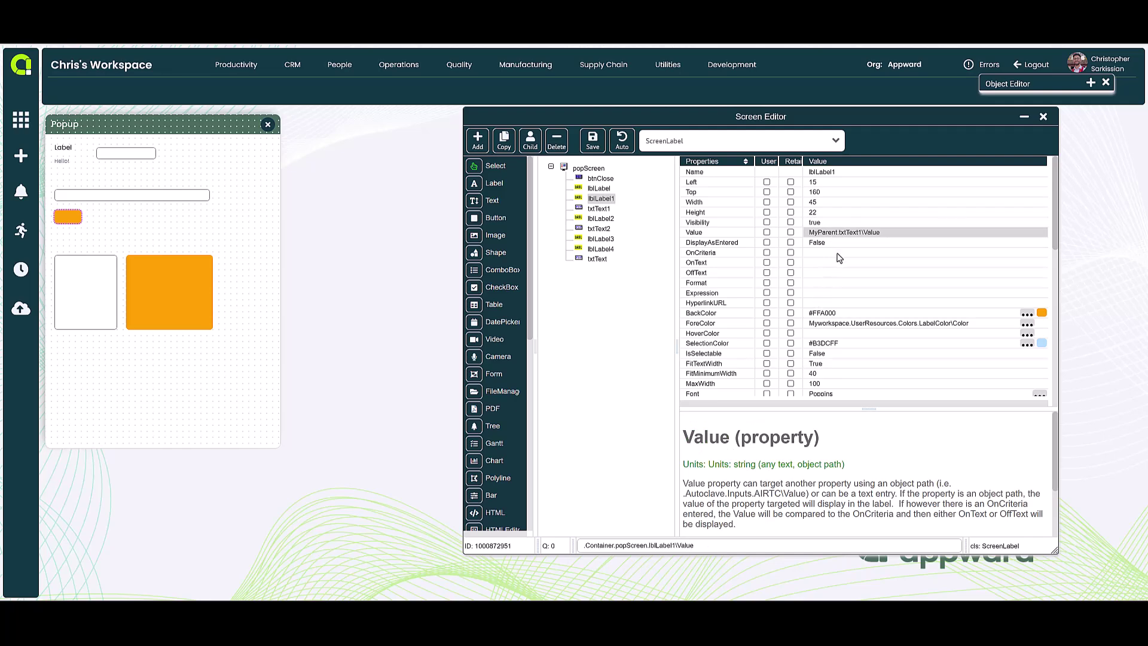
- Examine the orange label's FitMinimumWidth and MaxWidth properties and the text box its Value refers to
scroll(837, 263, "down", 10)
scroll(813, 326, "up", 5)
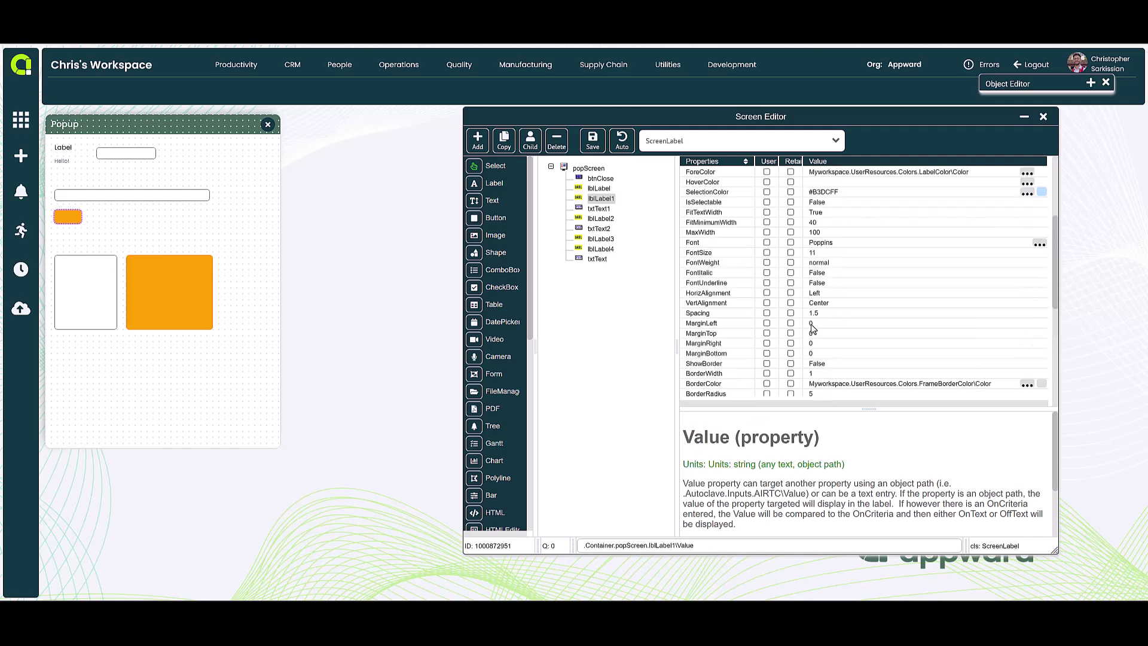
left_click(817, 216)
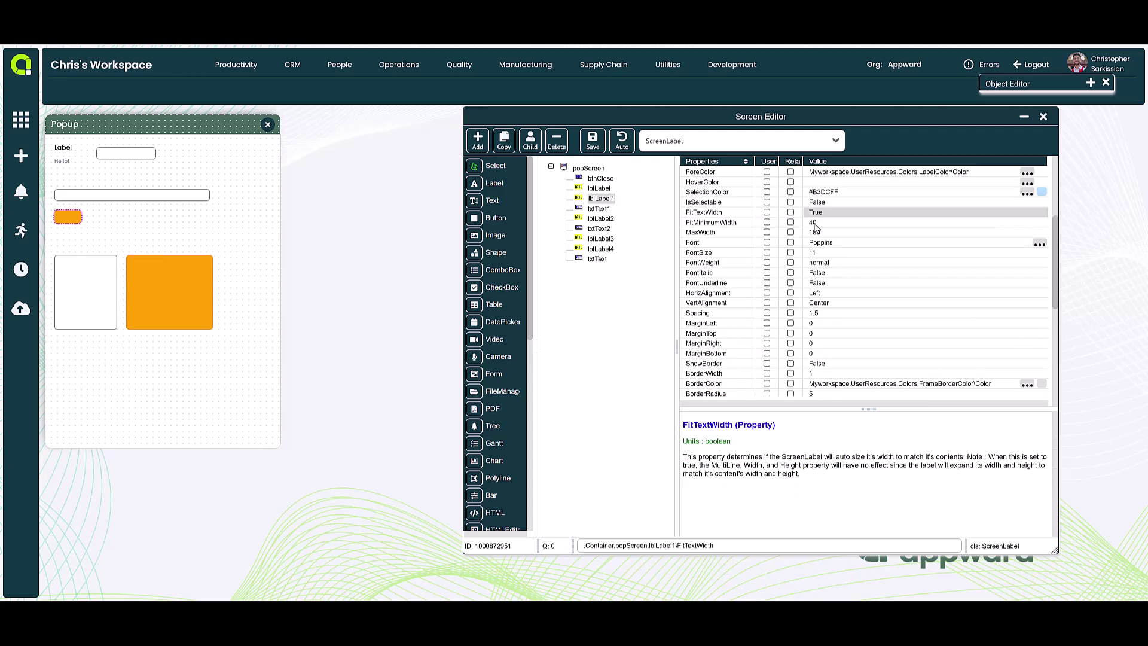
left_click(814, 223)
left_click(813, 234)
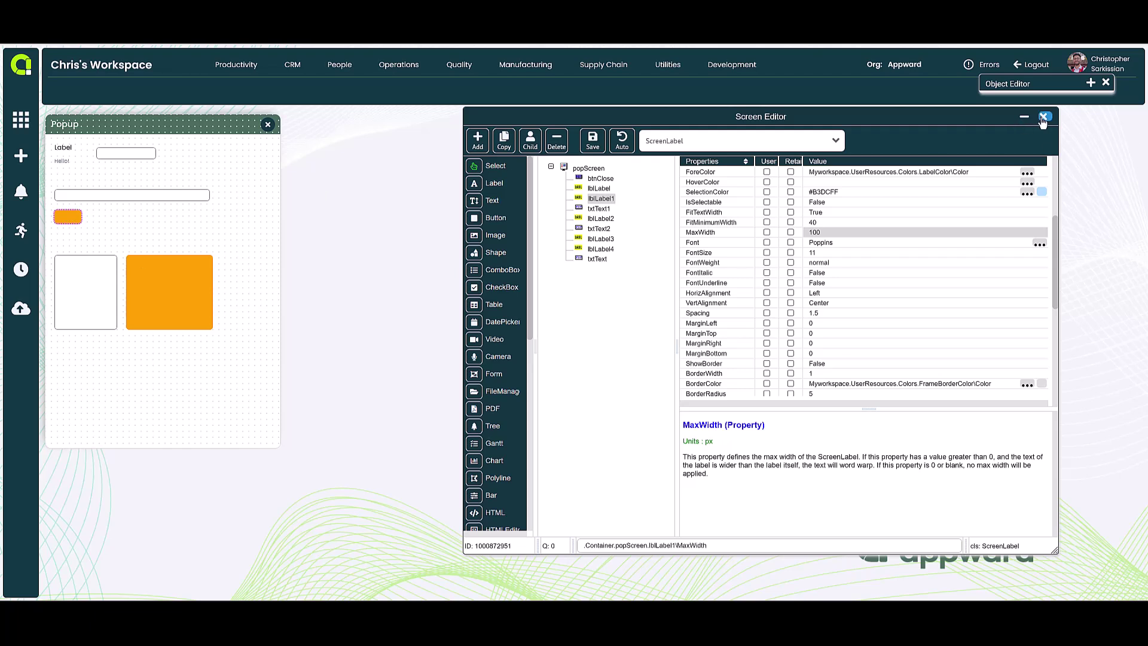
scroll(778, 336, "up", 3)
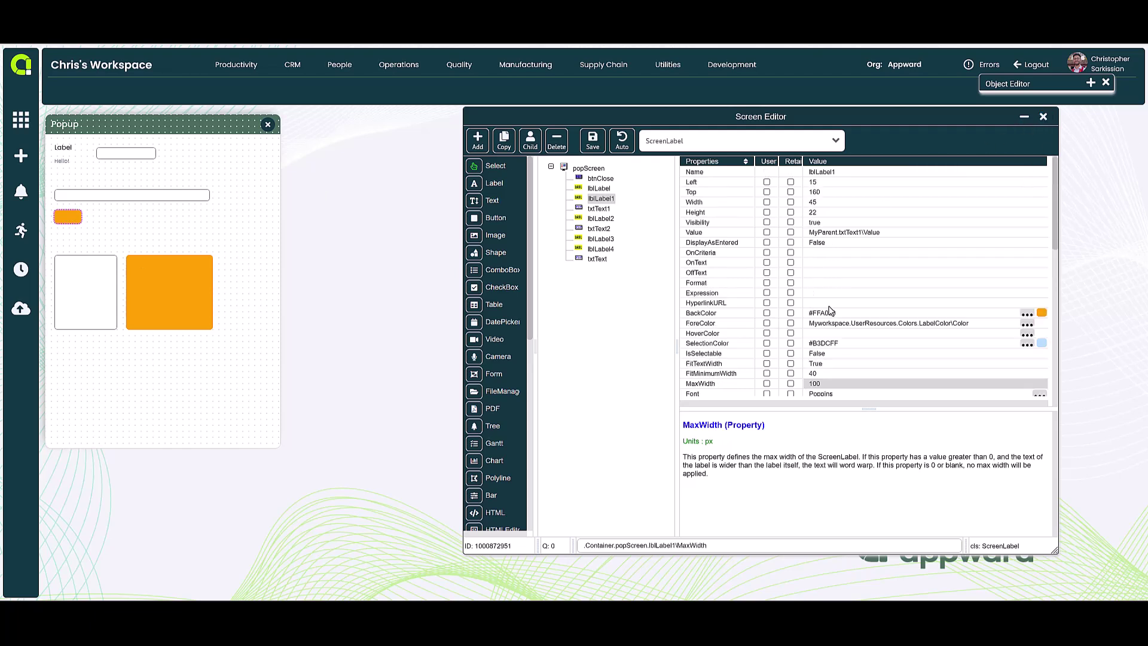
left_click(838, 235)
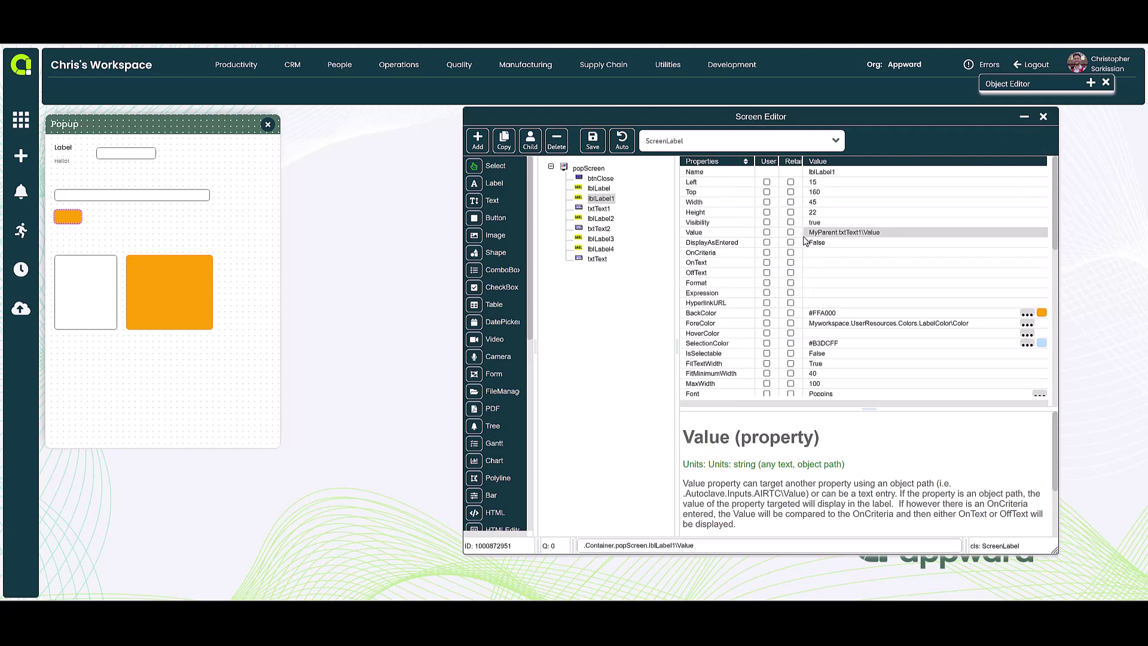
left_click(606, 211)
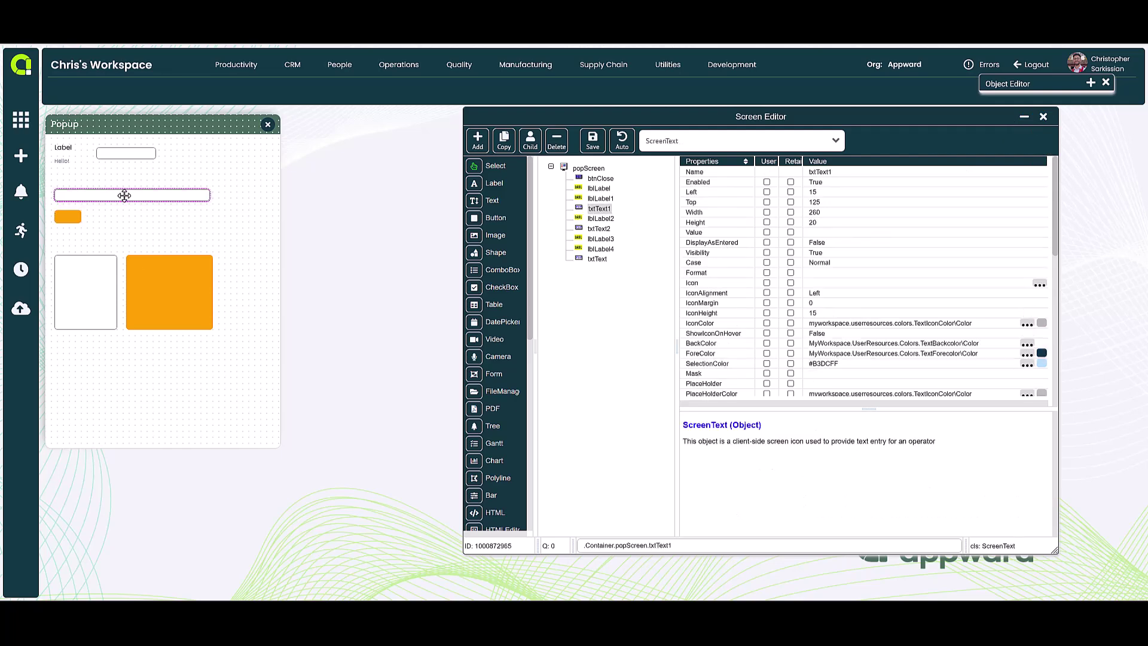
- Exit design mode and test the long text box with "Hello world!", extending it with a sentence giving a name
left_click(1042, 117)
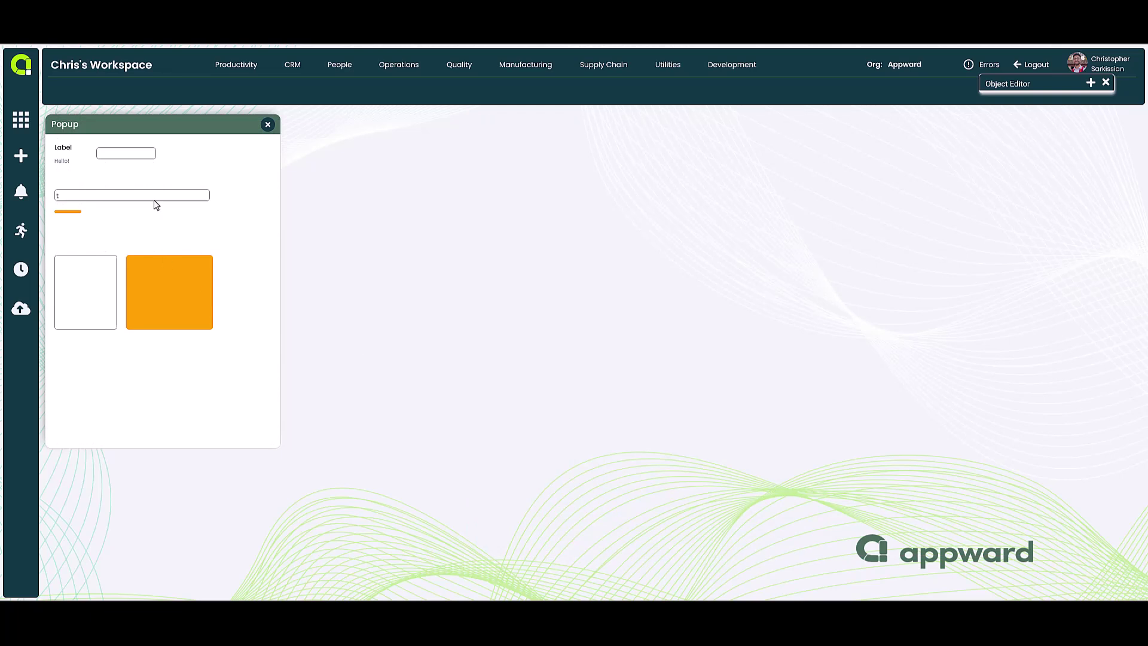
type("Hello world!")
key("Return")
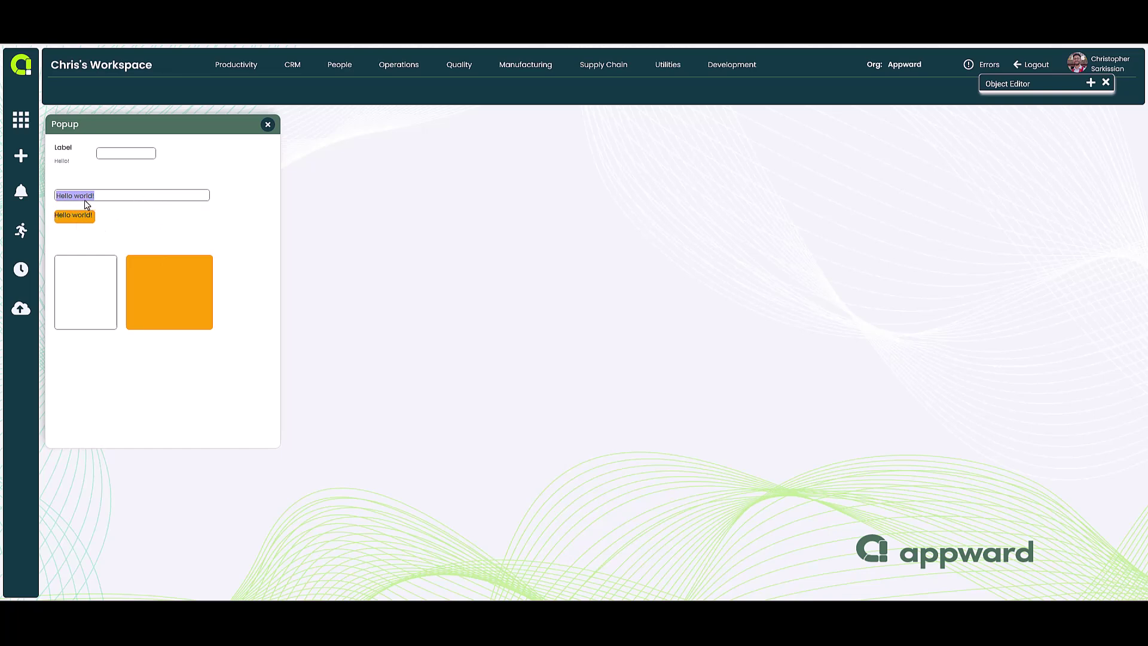
left_click(111, 199)
key("Return")
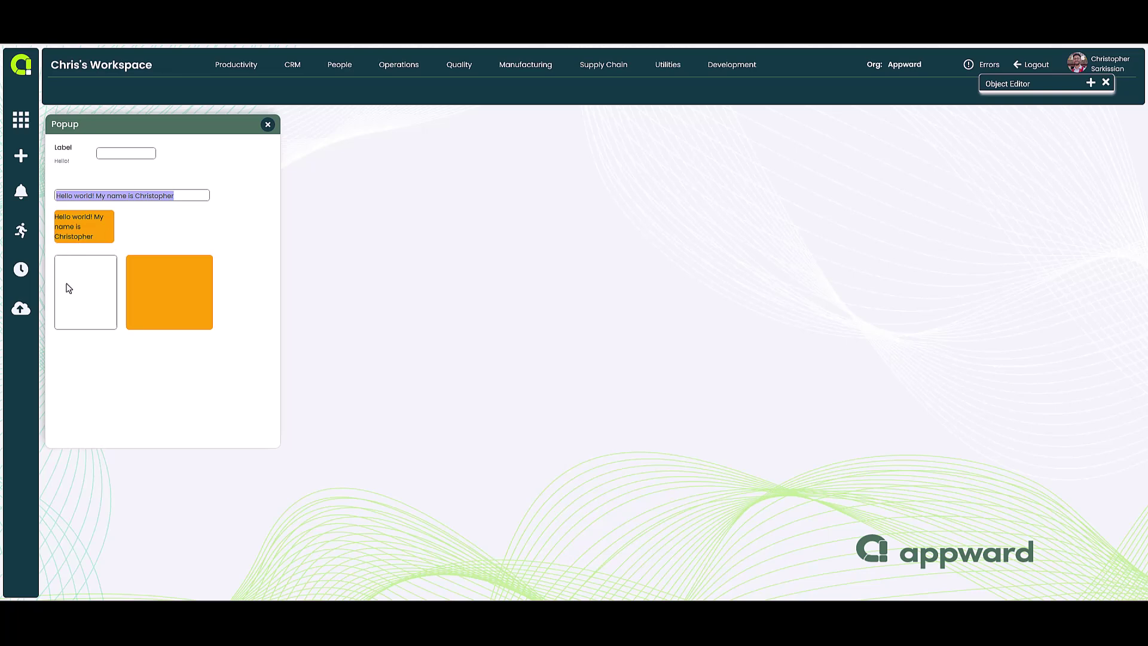
- Clear the MaxWidth of the small orange label in screen design and save on leaving design mode
right_click(81, 237)
left_click(104, 291)
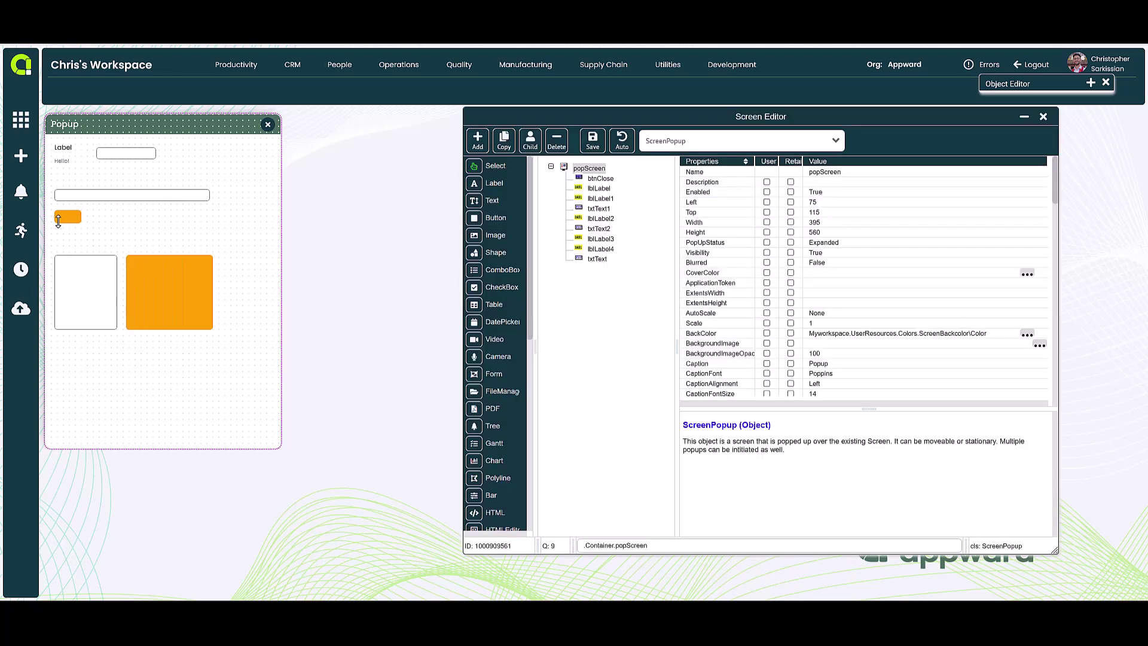
left_click(68, 217)
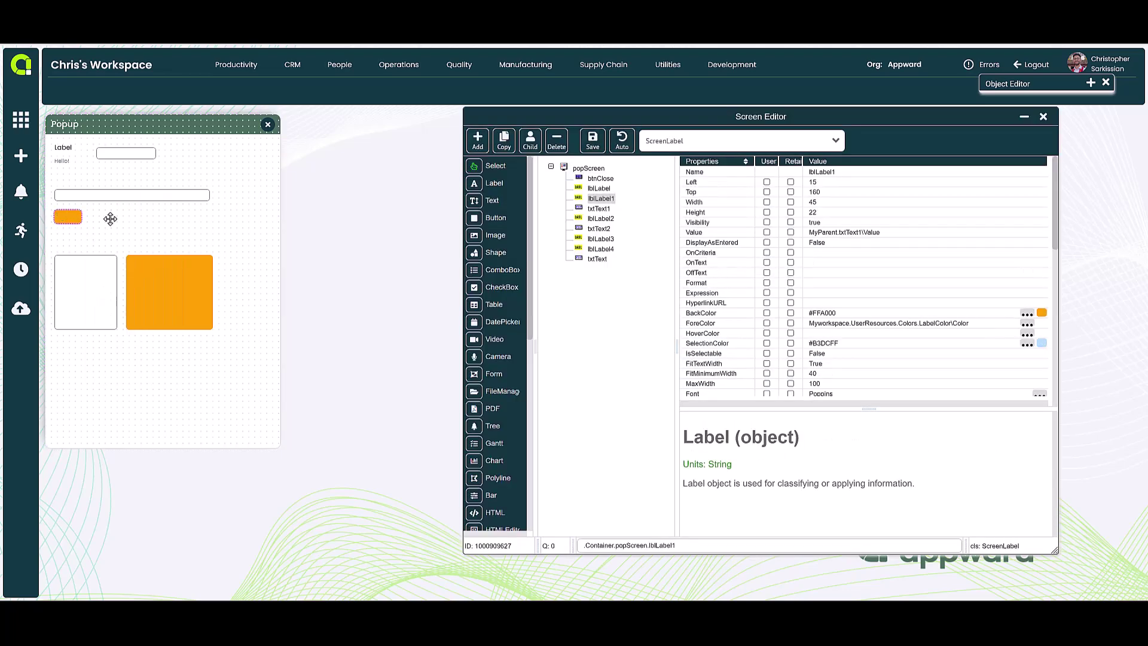
left_click(826, 383)
left_click(823, 385)
type("=")
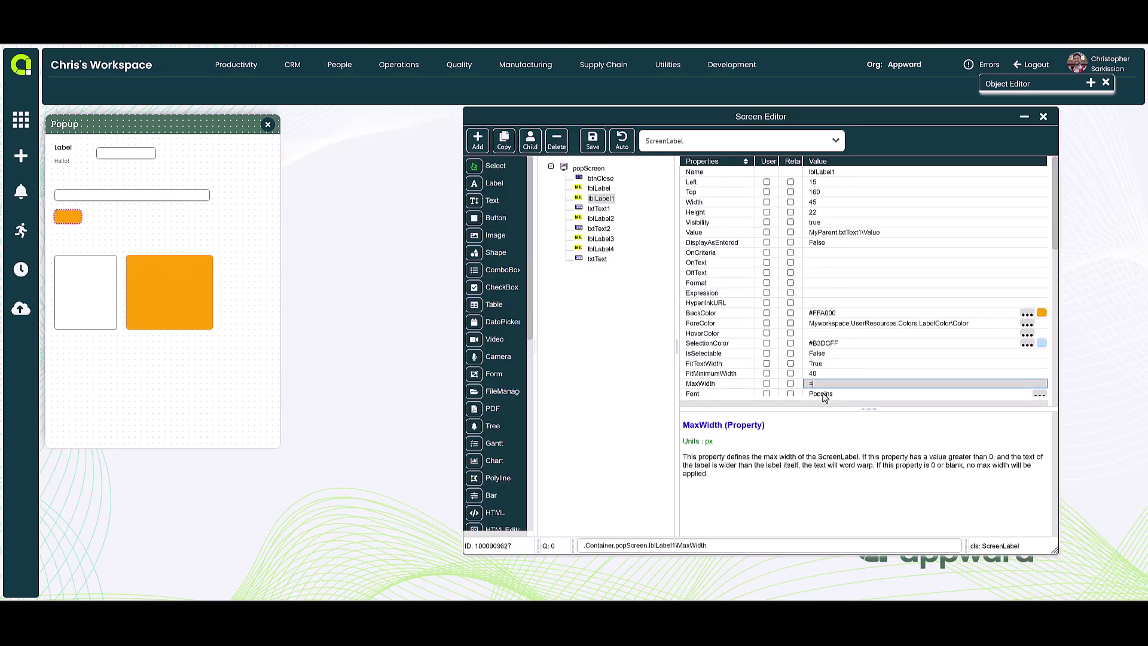
key("Return")
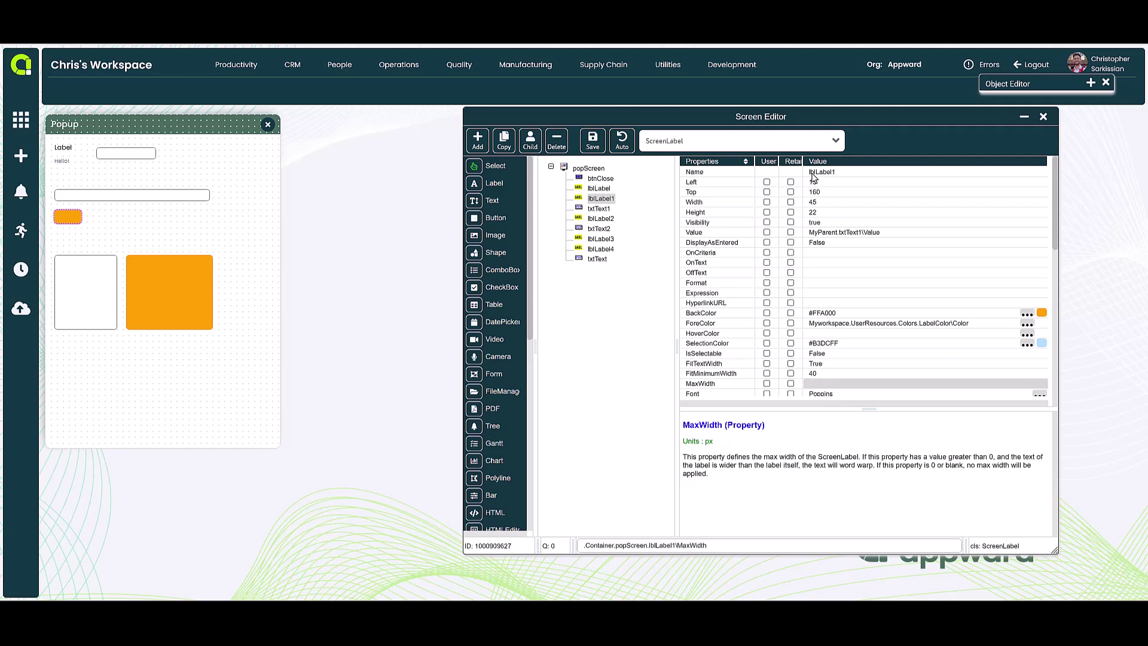
left_click(1043, 117)
left_click(488, 352)
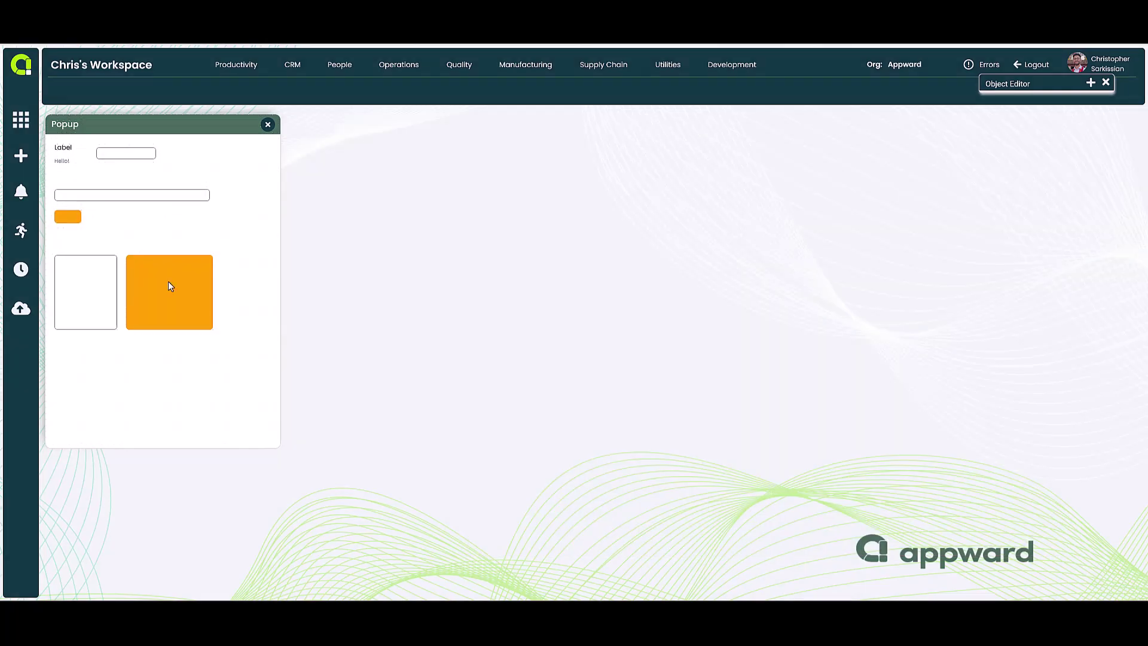
- Test the long text box with "test test test", extend it with "hello my name is blah blah blah blah", and shift the popup slightly
left_click(116, 194)
type("test test test")
key("ctrl+a")
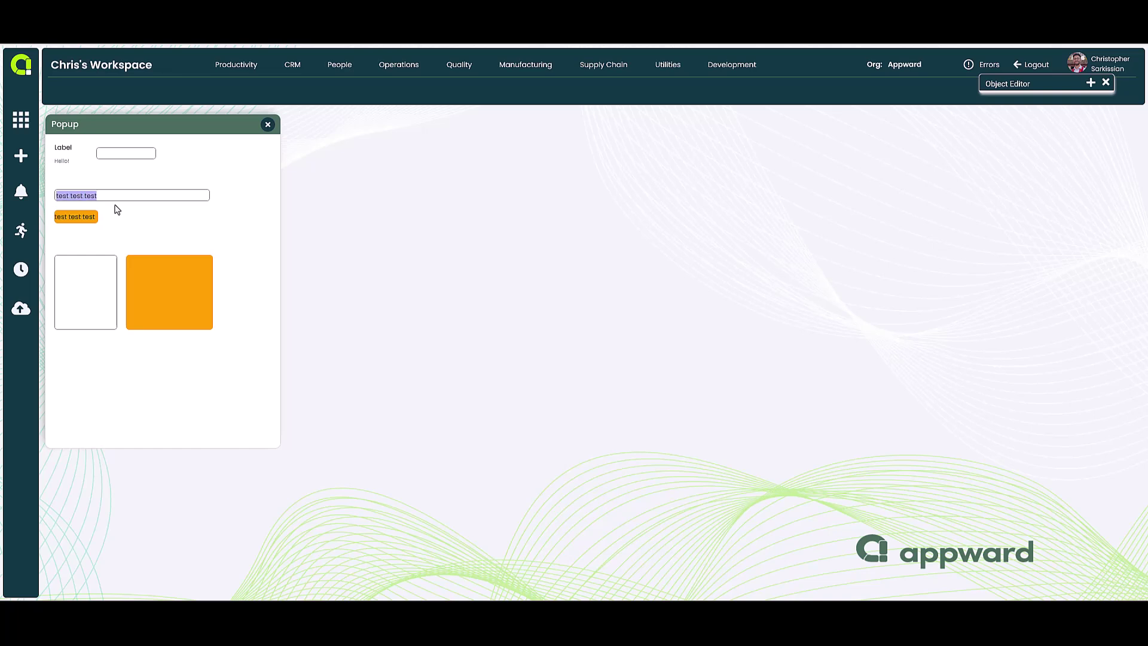
key("Right")
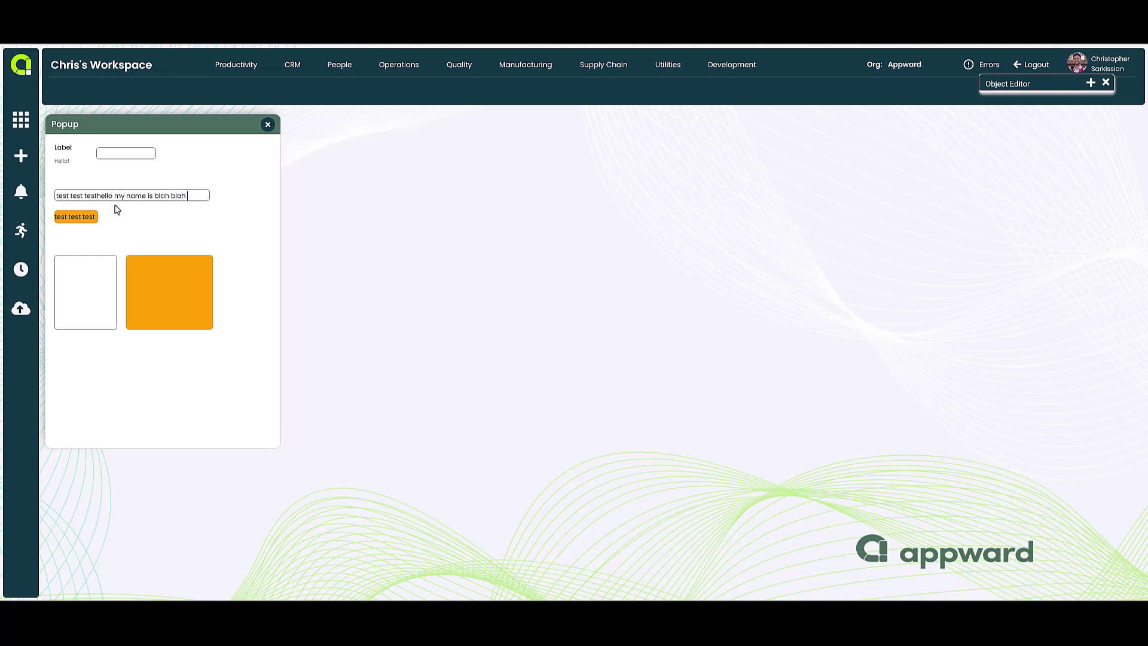
type("hello my name is blah blah blah blah")
key("ctrl+a")
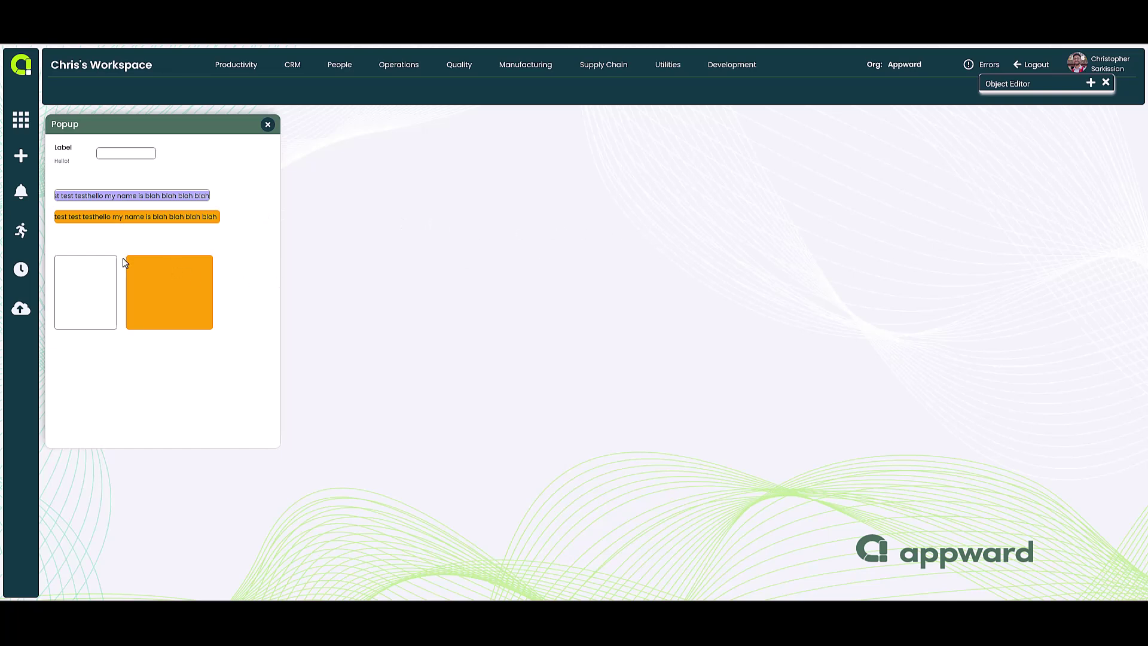
left_click(58, 294)
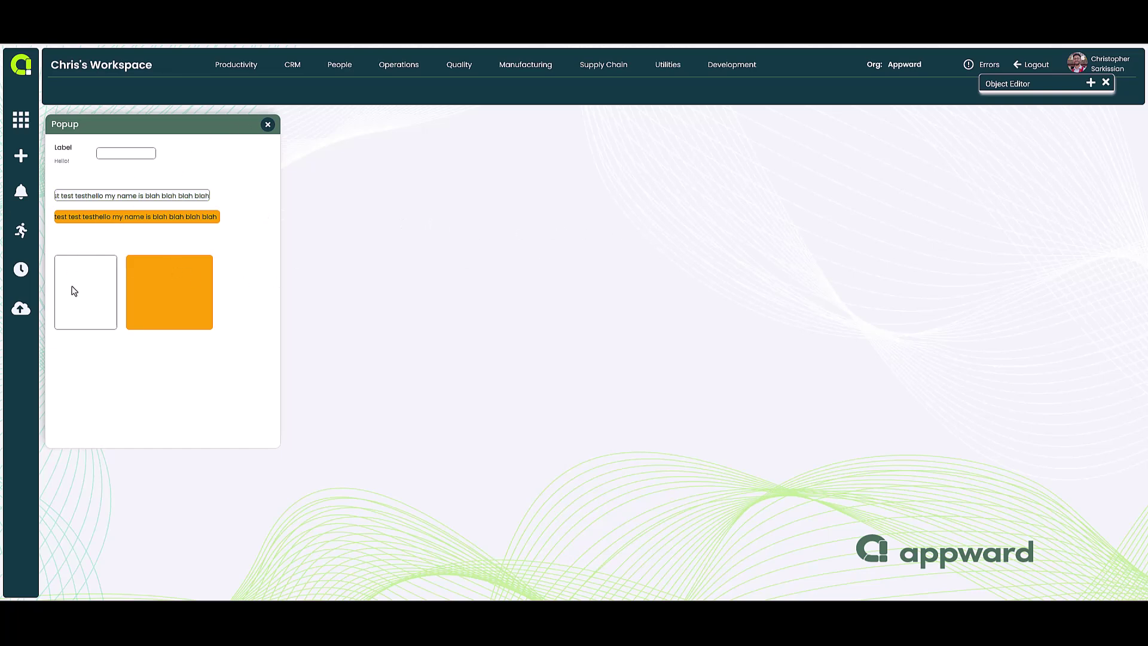
left_click_drag(226, 126, 255, 124)
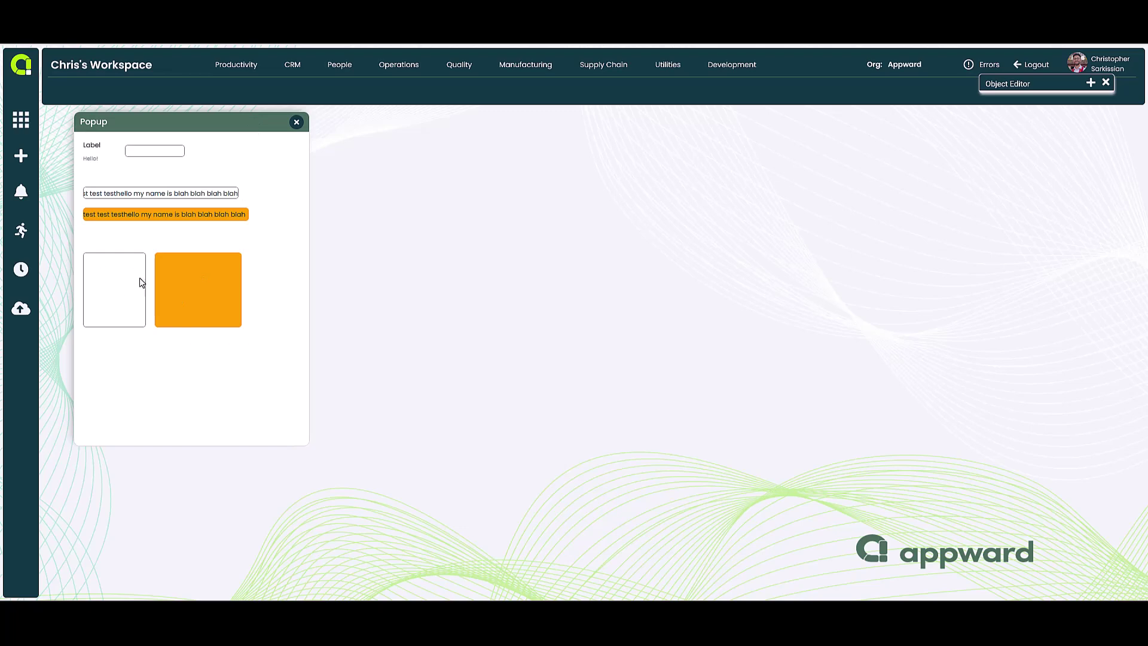
- Open the popup in screen design and examine the MultiLine property of the tall white text box
right_click(184, 276)
left_click(216, 334)
left_click(91, 266)
scroll(834, 286, "down", 5)
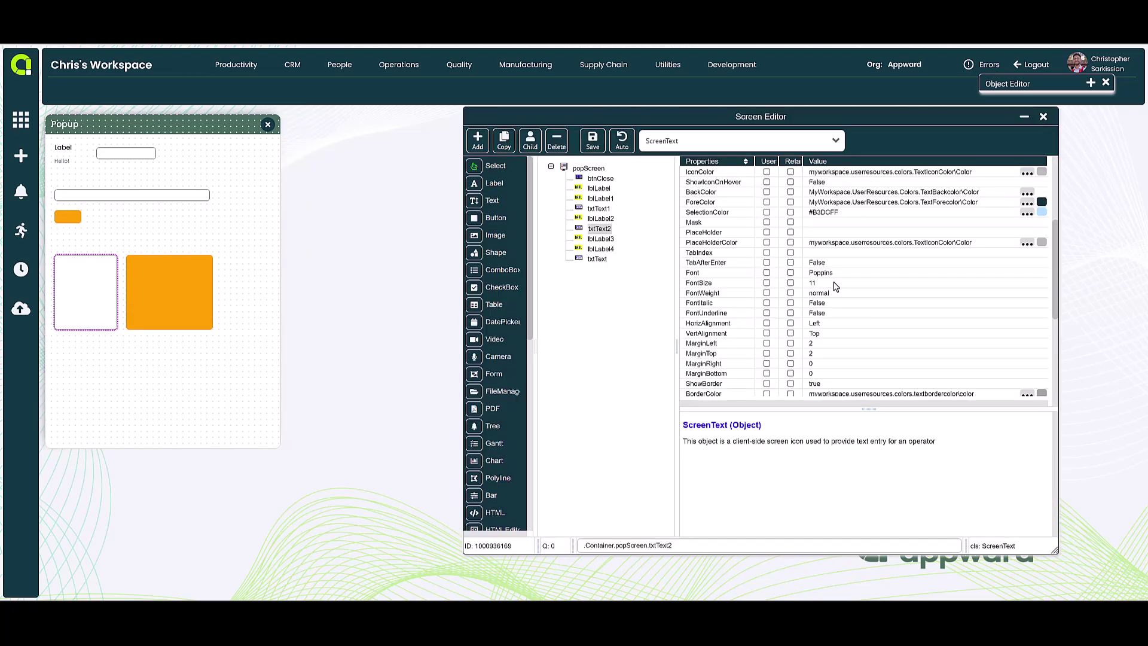
left_click(814, 366)
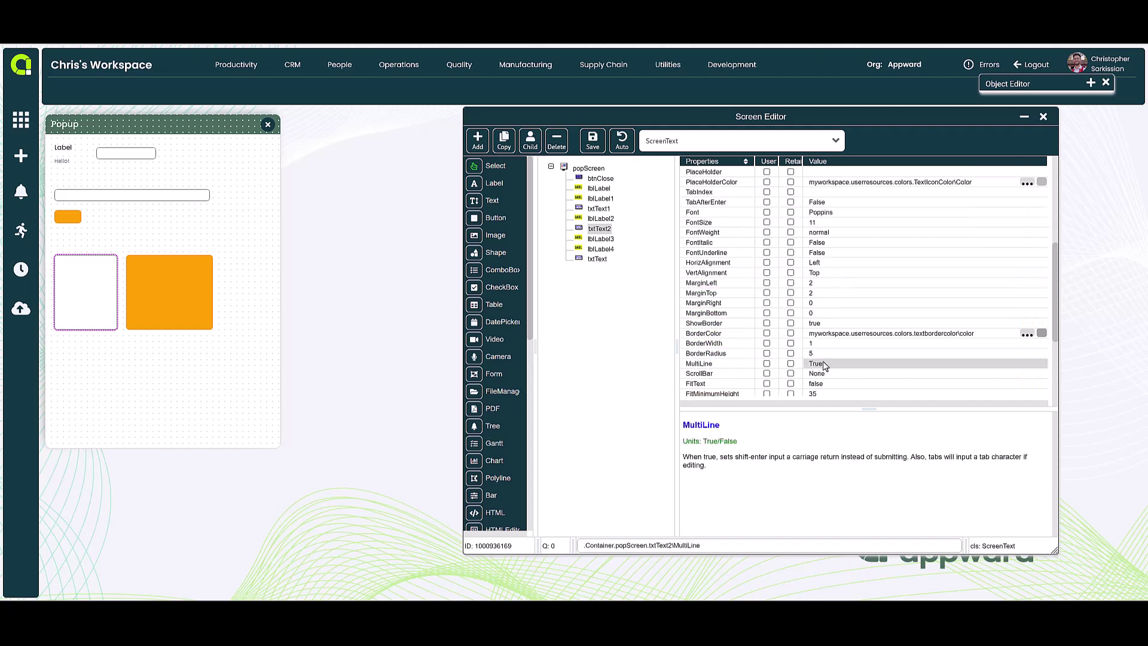
- Examine the large orange label's MultiLine property and the text box its Value refers to
left_click(197, 278)
scroll(878, 259, "down", 10)
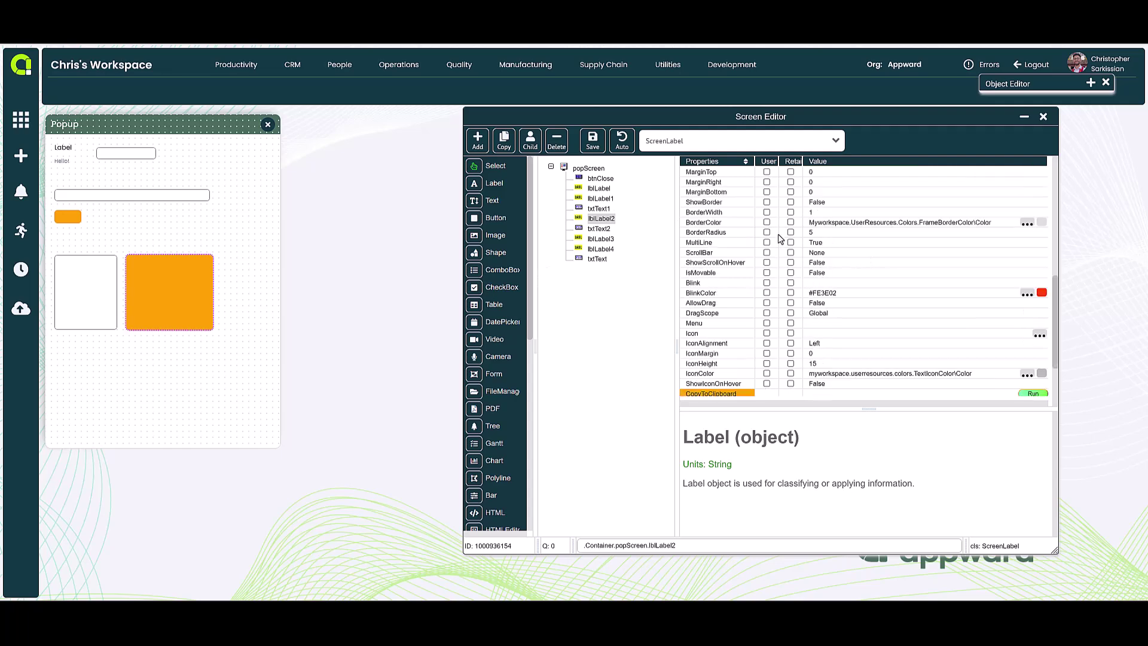
left_click(813, 243)
left_click(86, 296)
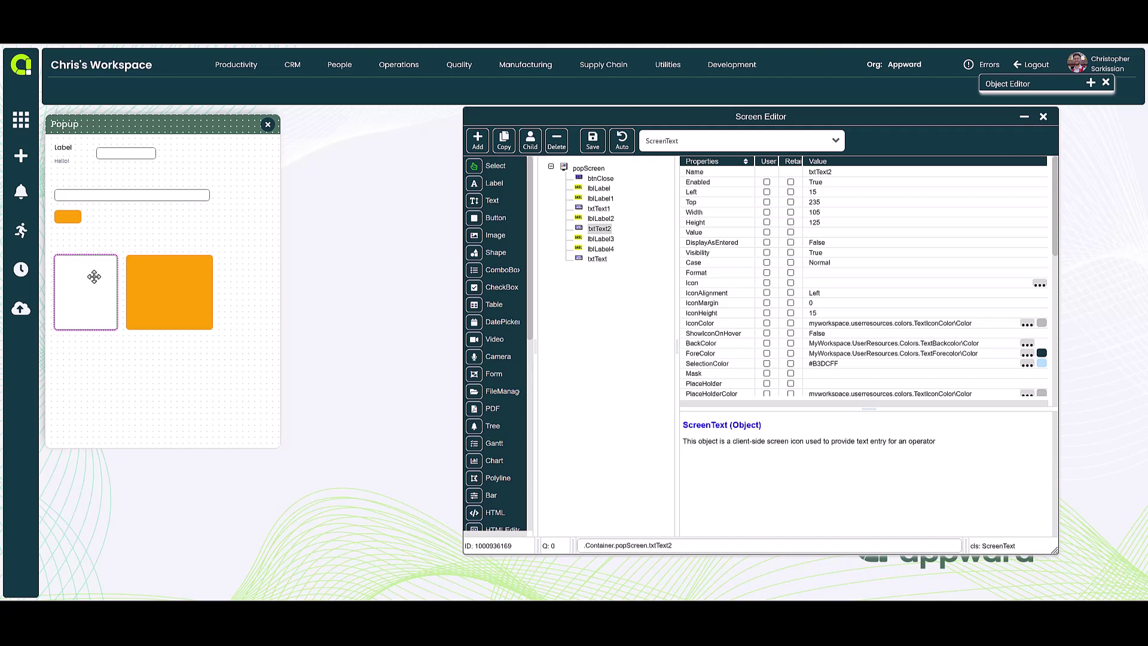
left_click(201, 285)
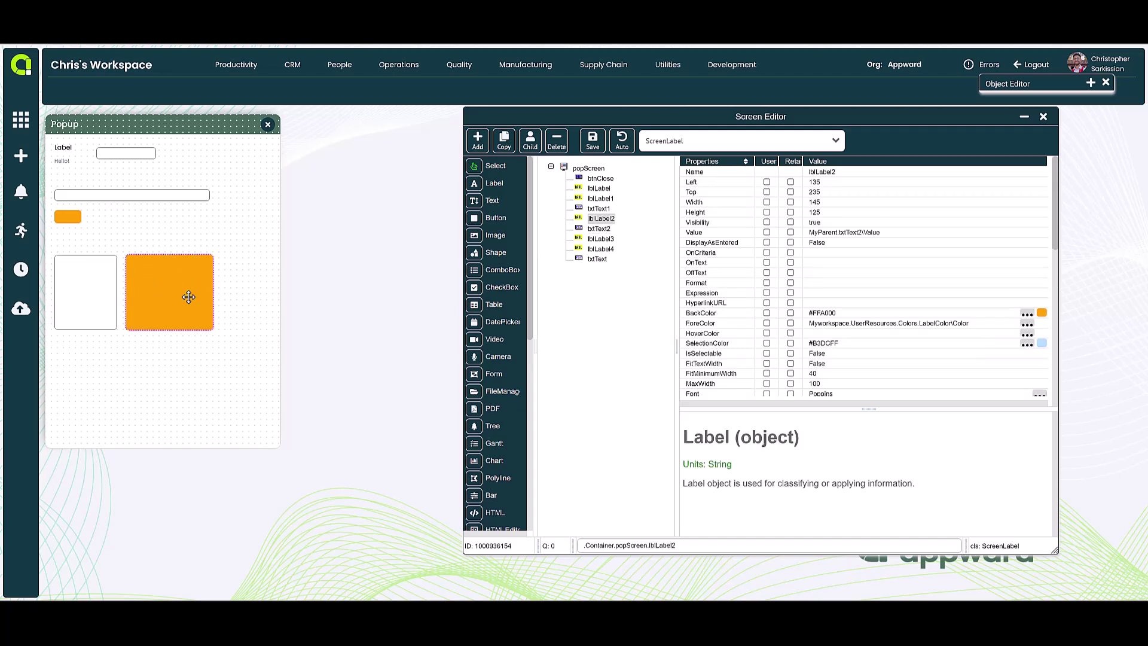
left_click(78, 269)
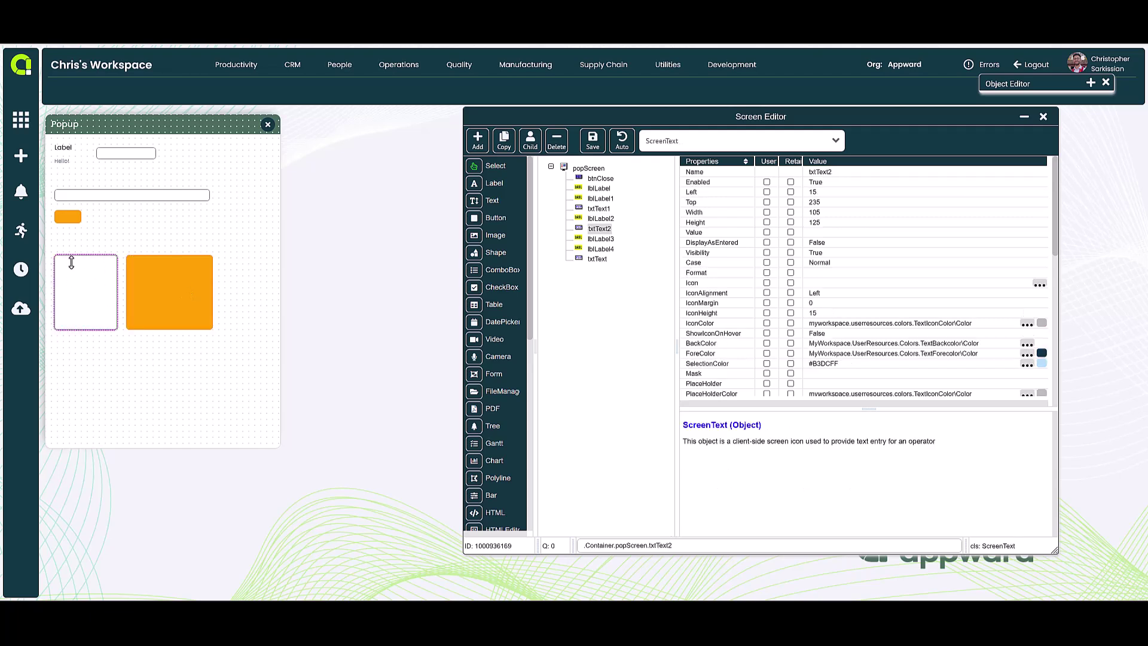
- Leave design mode and test the tall text box with "hello" and "hello again!" on separate lines
left_click(1043, 118)
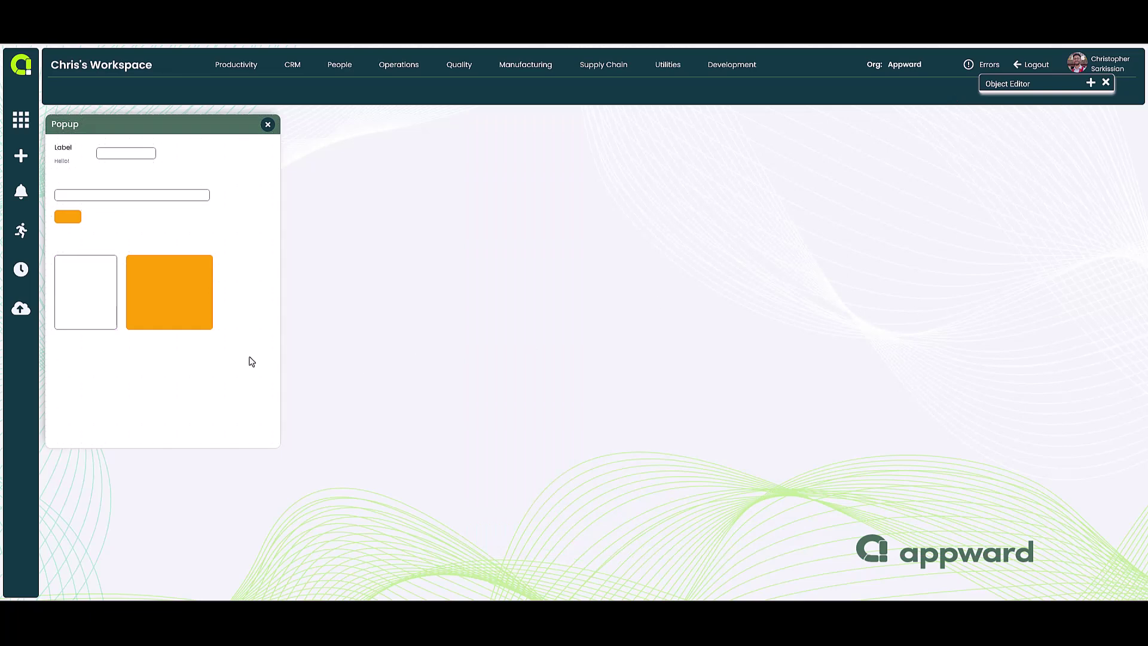
right_click(93, 292)
left_click(97, 273)
key("Return")
type("hel")
left_click(148, 225)
left_click(91, 266)
- Reopen the popup in screen design and examine the large orange label's properties, including its Value reference
right_click(163, 284)
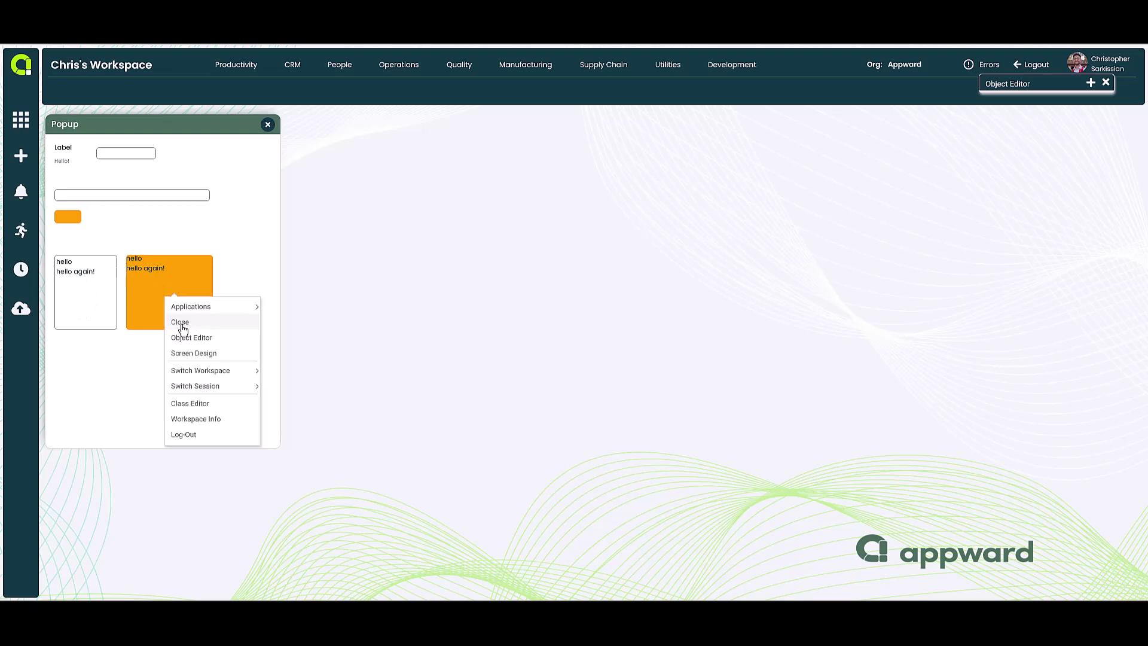
left_click(182, 353)
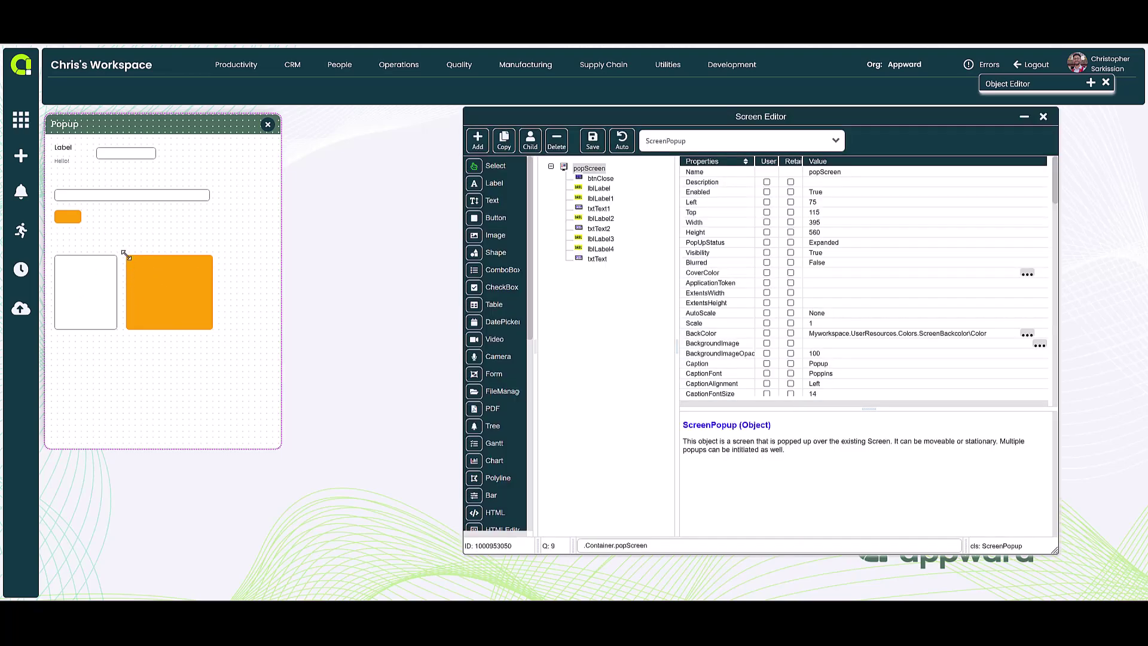
left_click(142, 267)
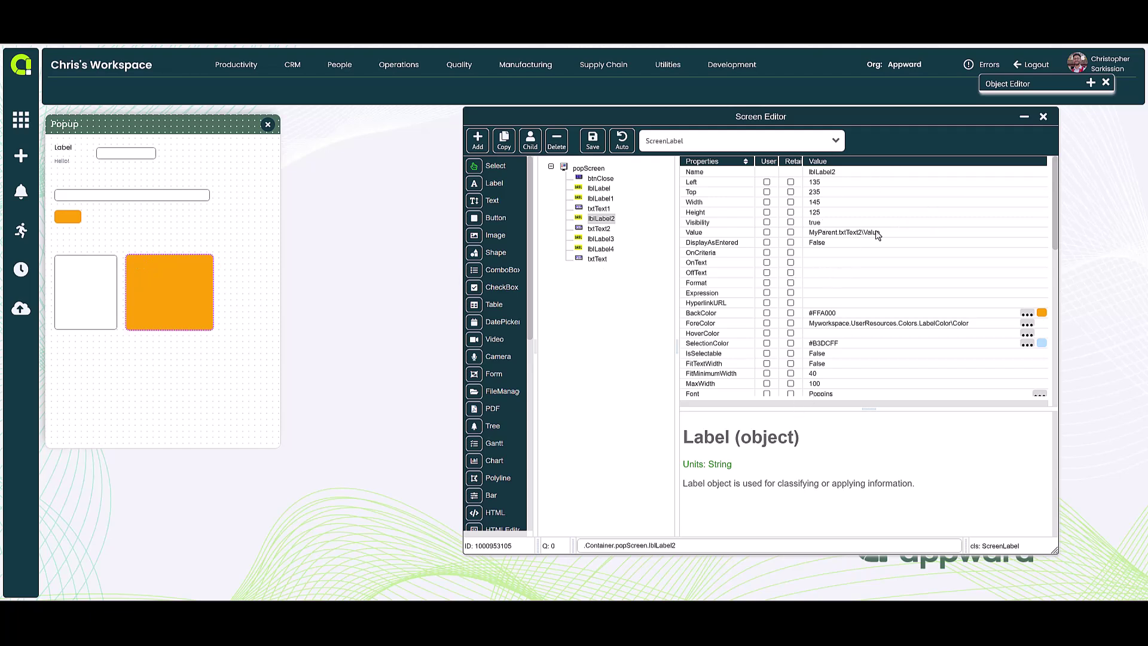
scroll(866, 239, "down", 3)
scroll(812, 334, "up", 3)
- Examine the BackColor of both orange labels and the ForeColor of the small one
left_click(63, 218)
left_click(136, 278)
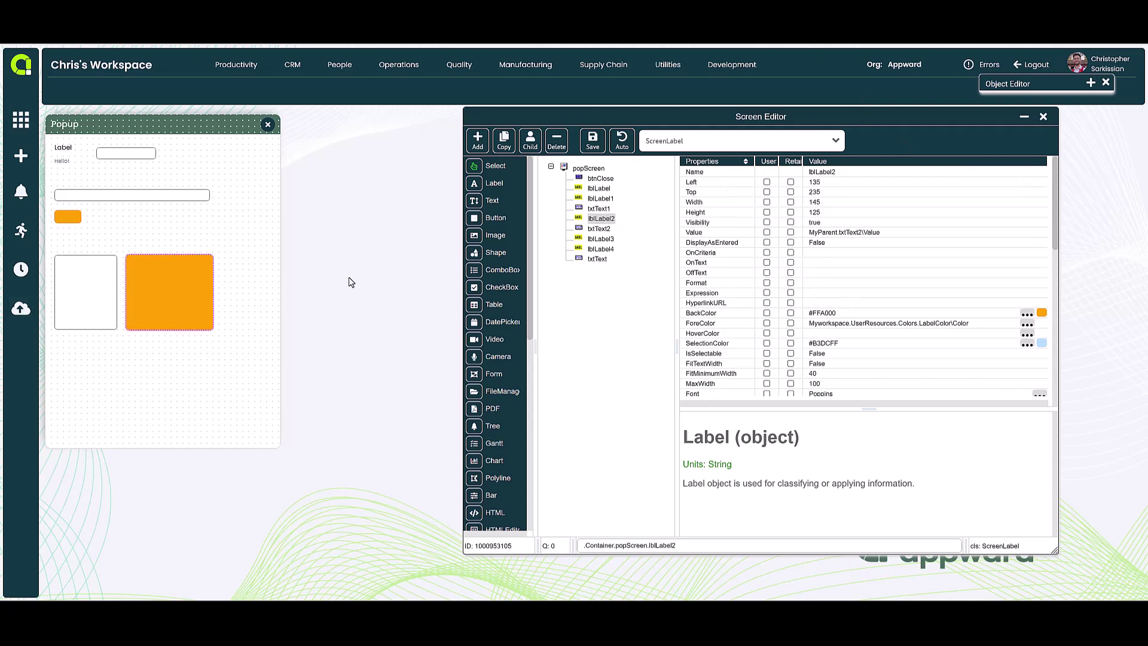
left_click(838, 312)
left_click(68, 217)
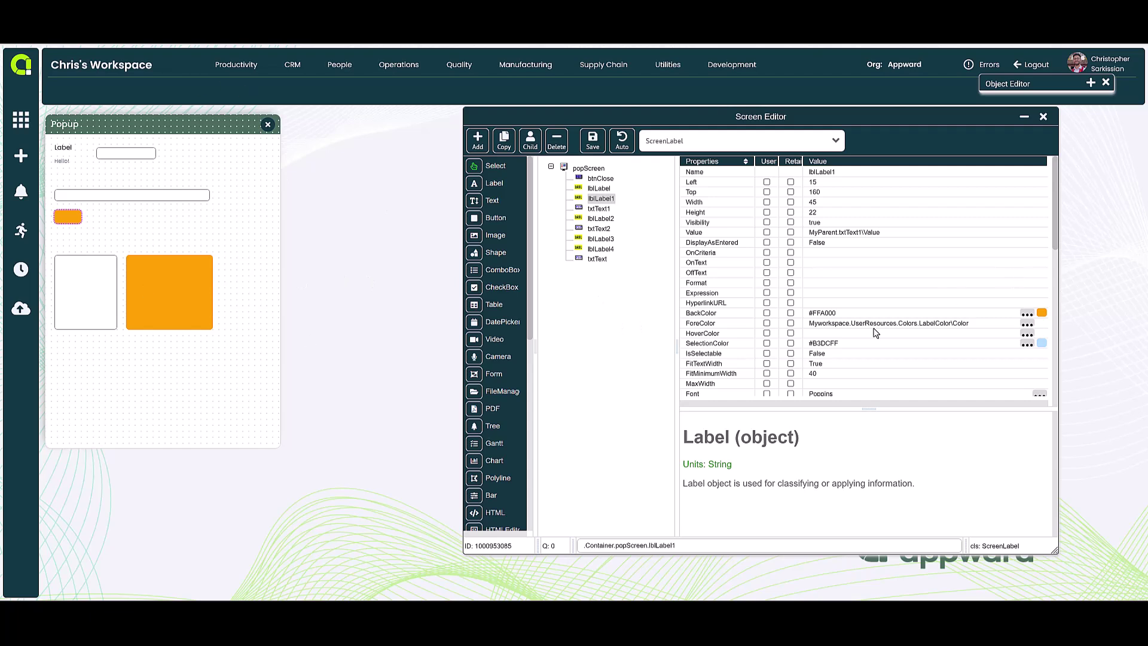
left_click(839, 316)
left_click(837, 326)
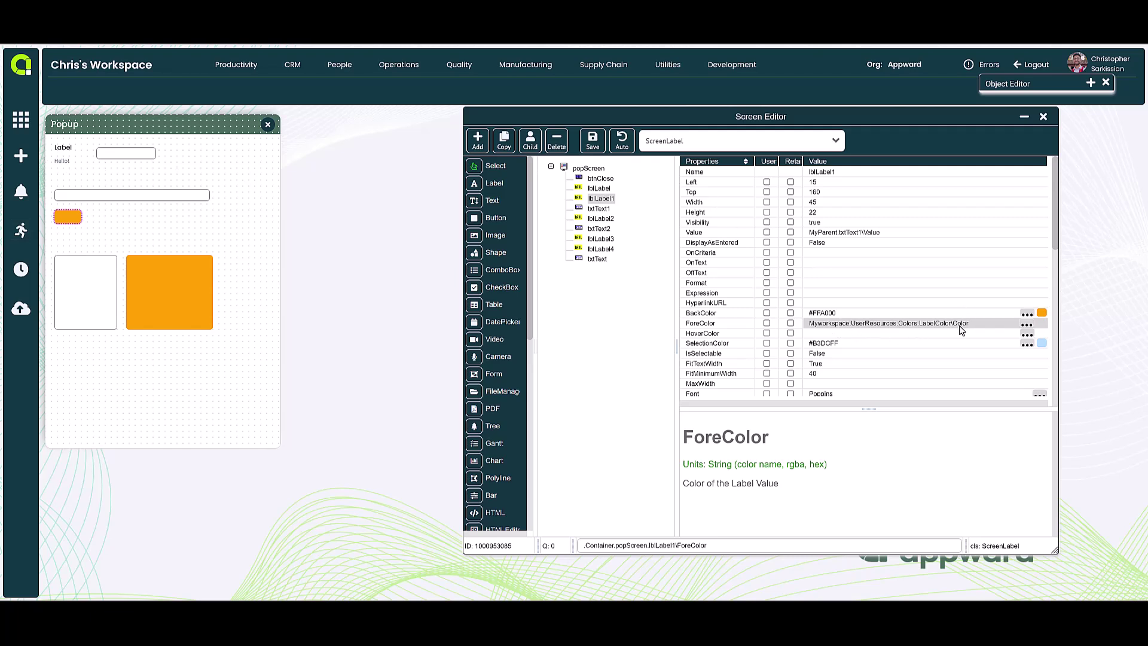
scroll(813, 269, "down", 10)
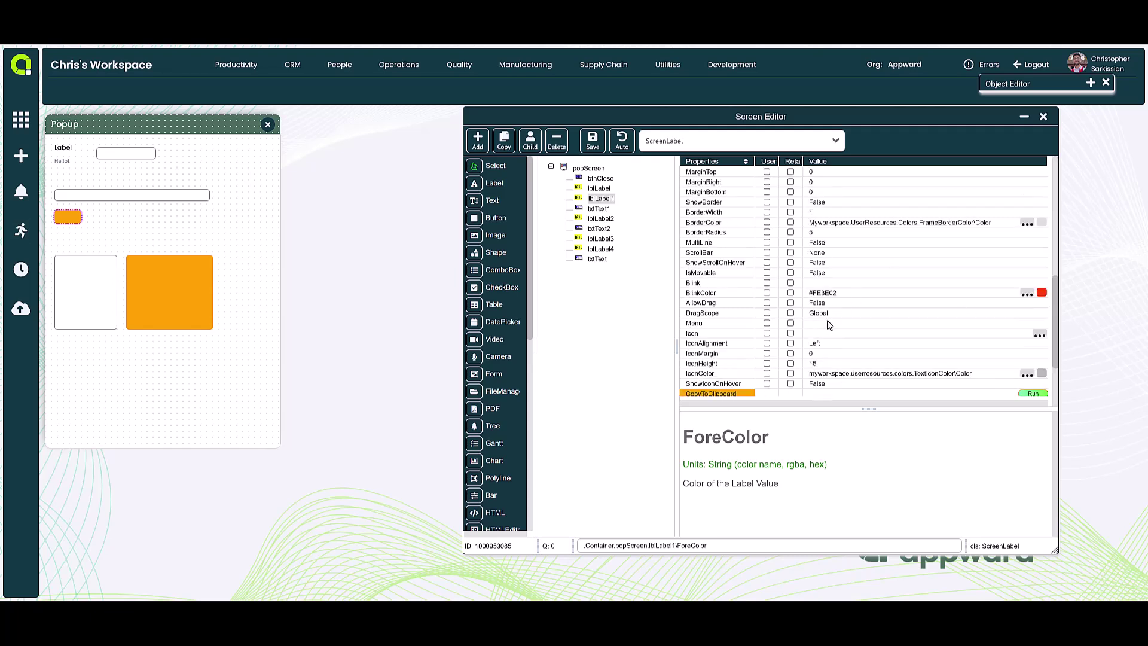